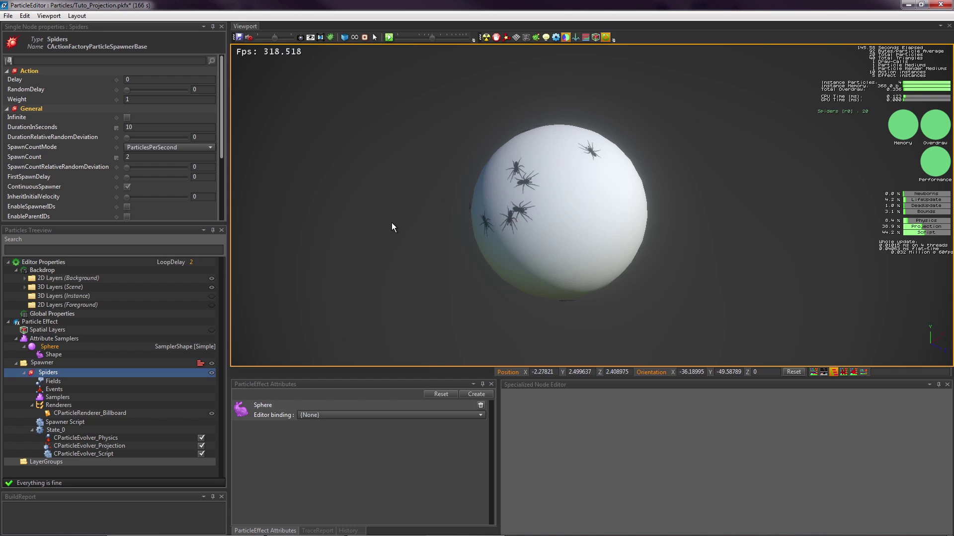
drag(543, 250, 542, 227)
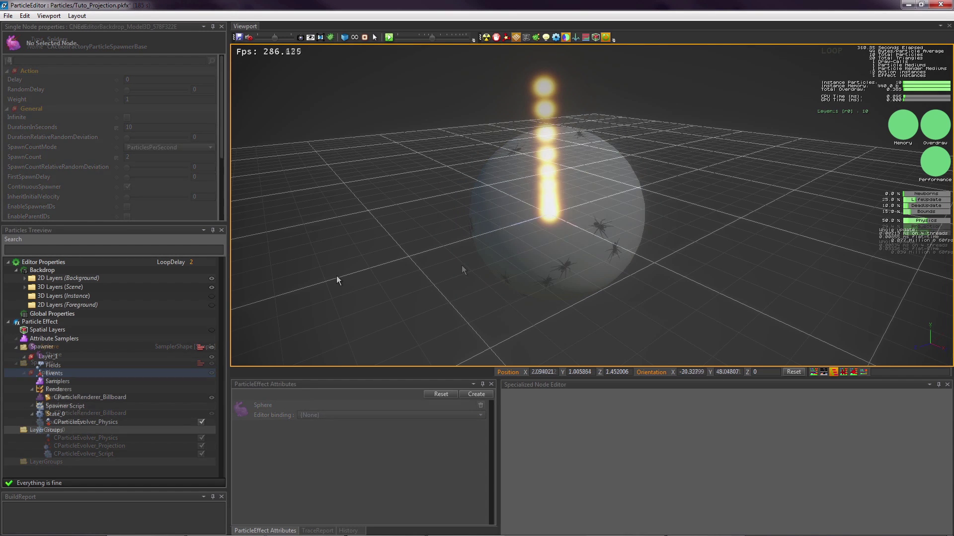
Add a CParticleSamplerShape to the Attribute Samplers and rename it Sphere
click(71, 340)
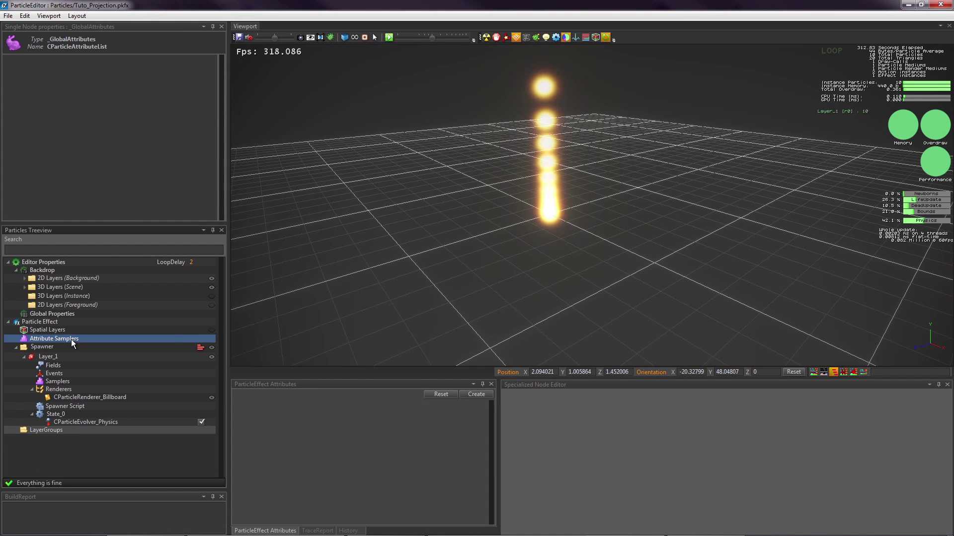
right_click(70, 338)
mouse_move(123, 382)
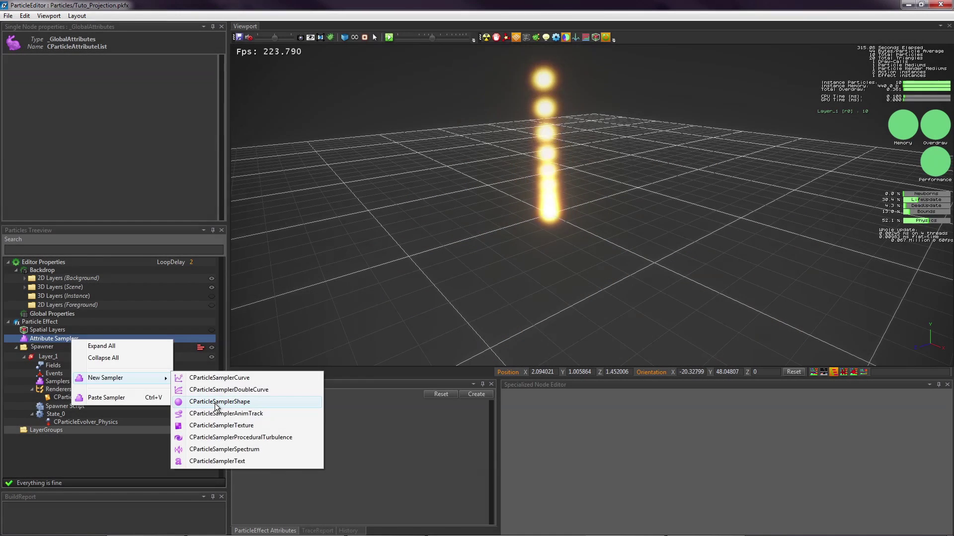
click(216, 402)
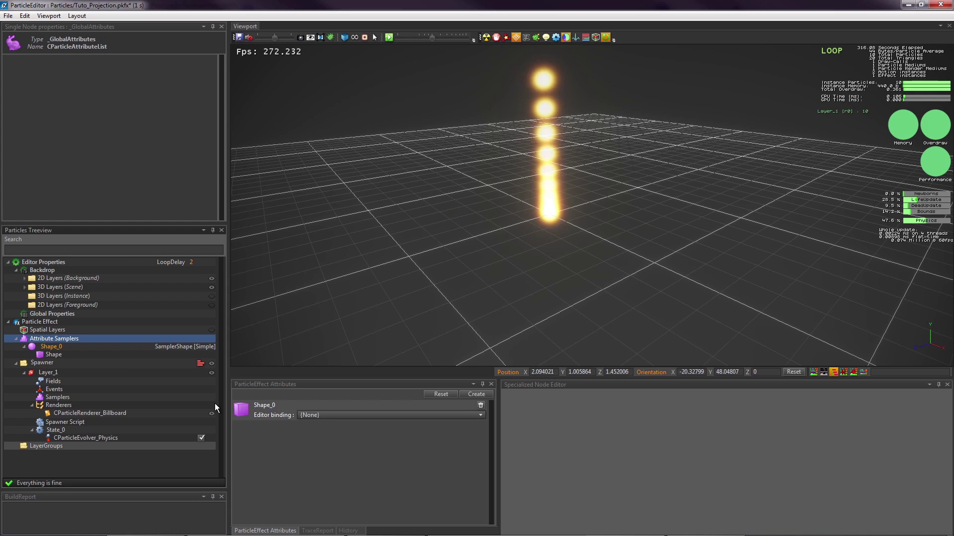
click(52, 347)
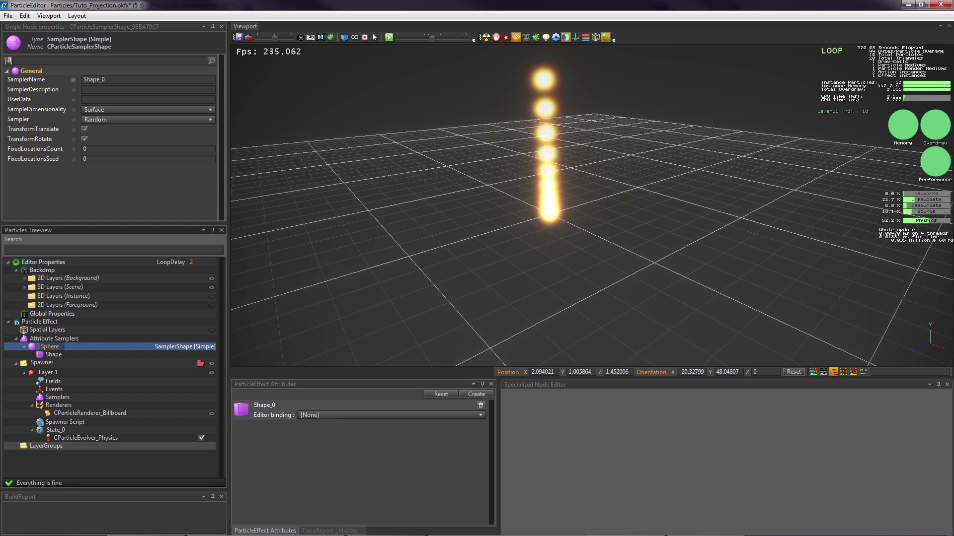
key(Return)
Change the Sphere sampler's shape type to MESH and load Sphere.fbx as its mesh resource
click(55, 353)
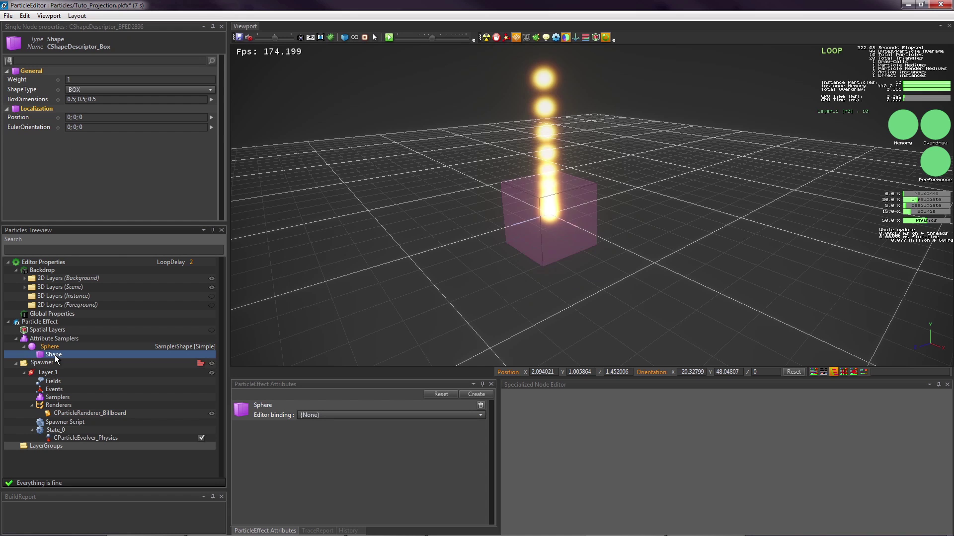
click(84, 90)
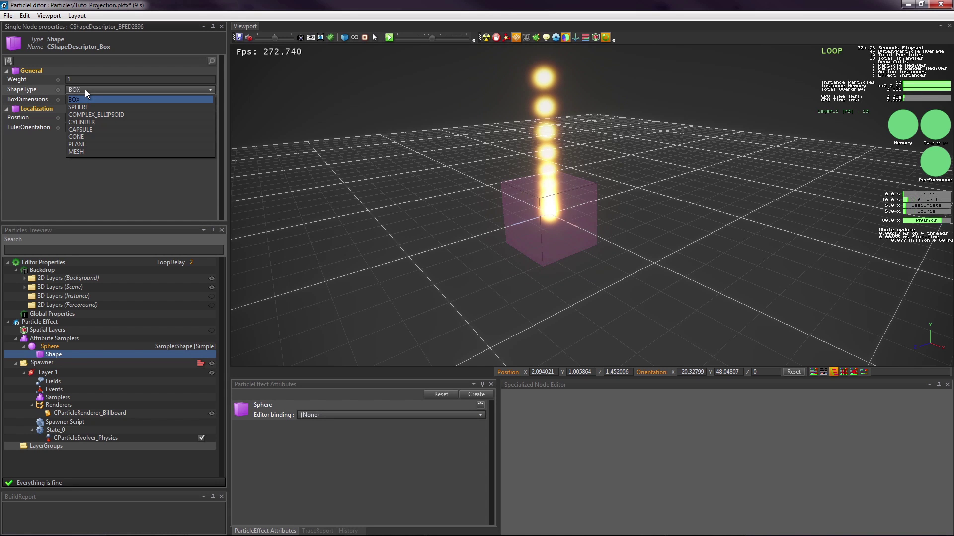
click(80, 153)
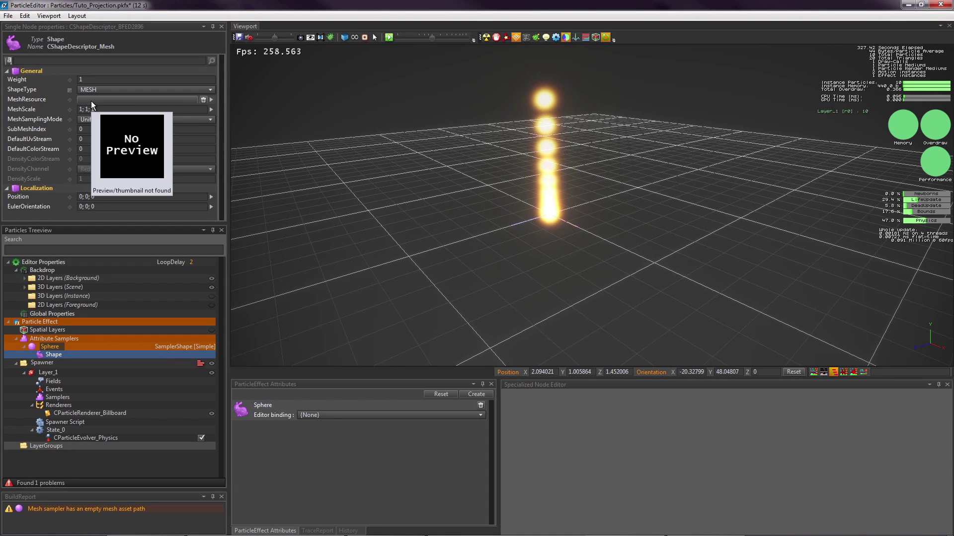
double_click(91, 101)
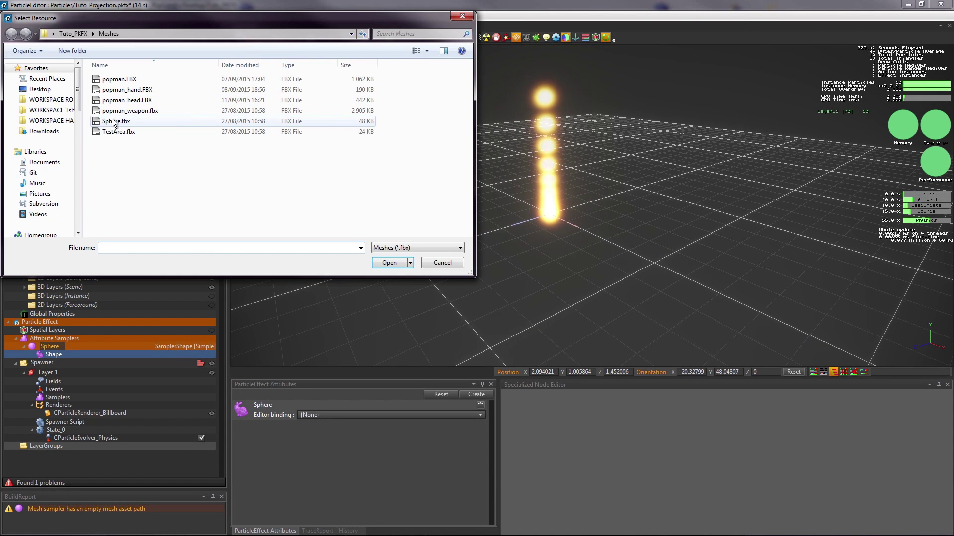
double_click(116, 122)
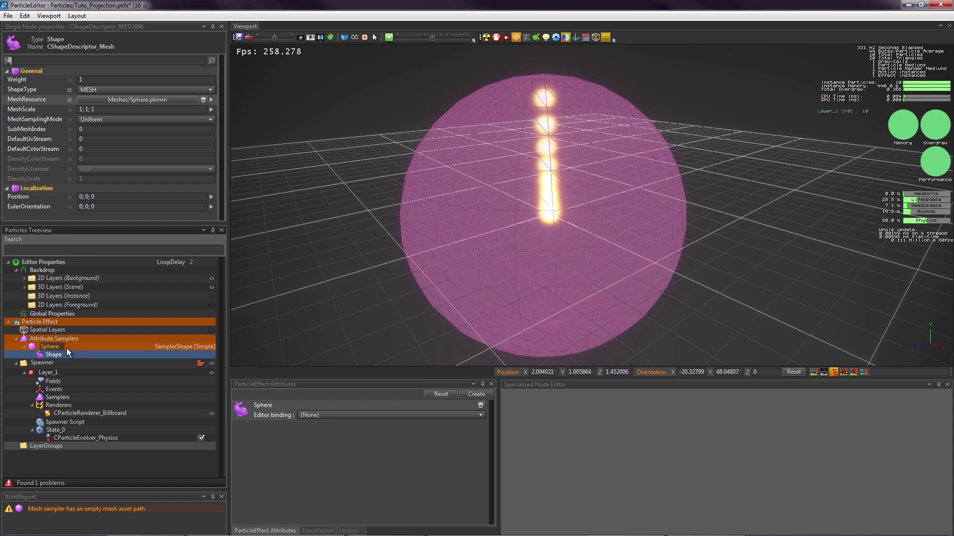
Add a CNEdEditorBackdrop_Model3D backdrop to the 3D Layers (Scene) group
click(25, 287)
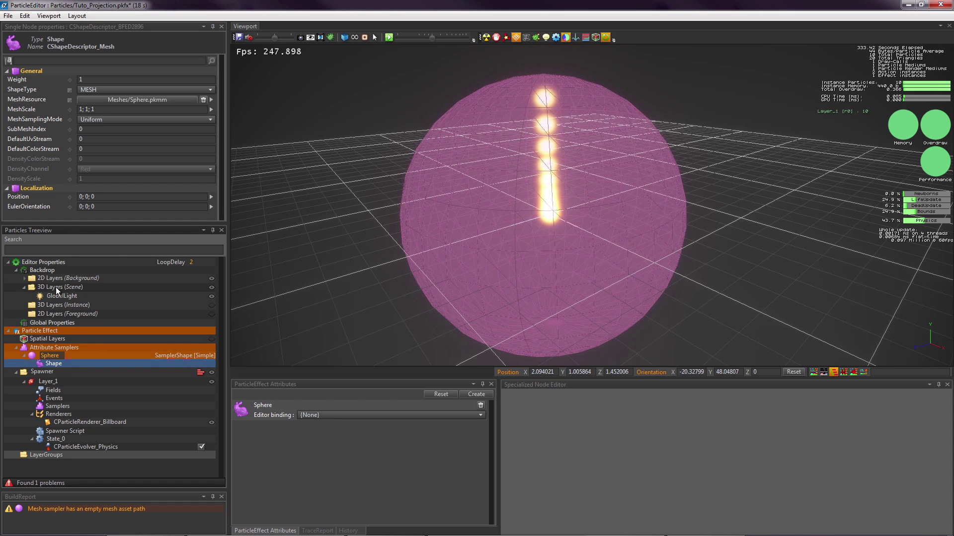
click(56, 287)
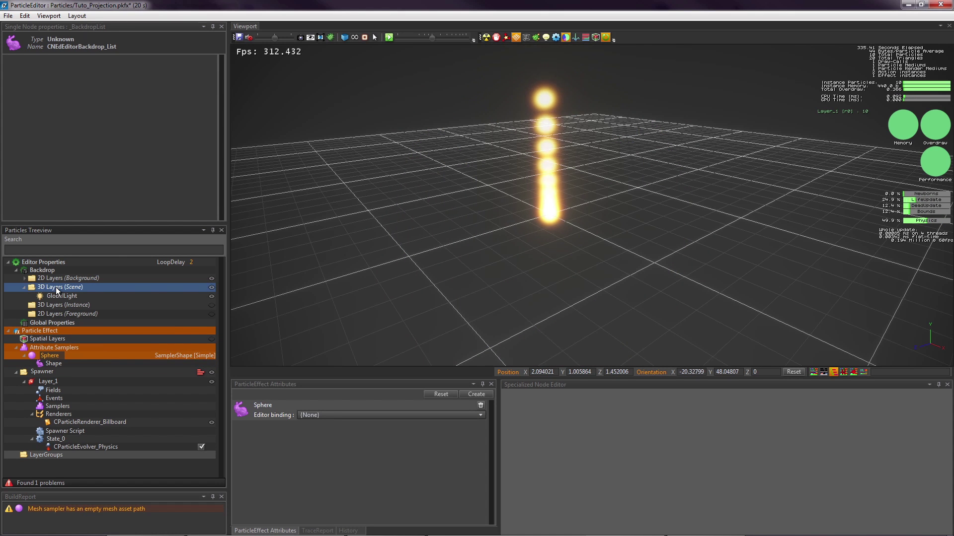
right_click(56, 287)
mouse_move(116, 316)
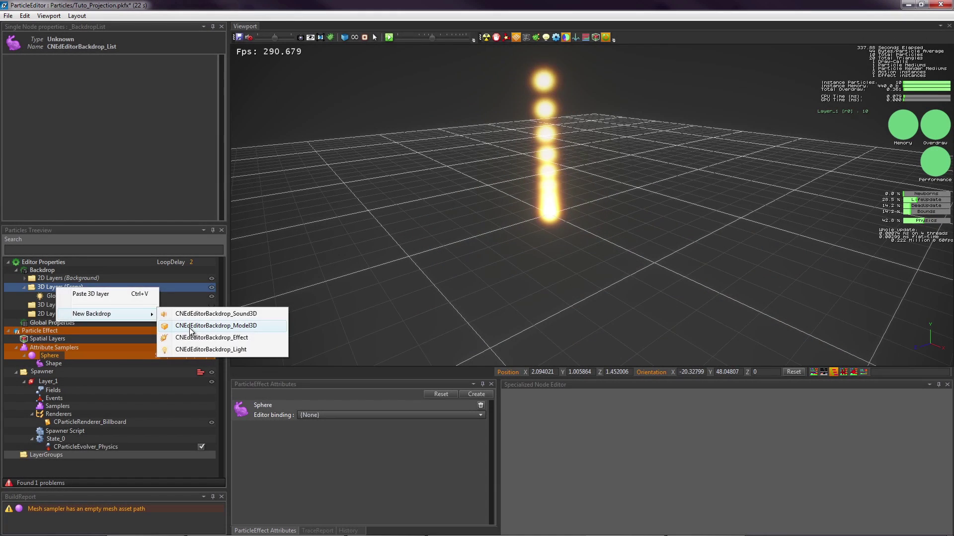
click(192, 327)
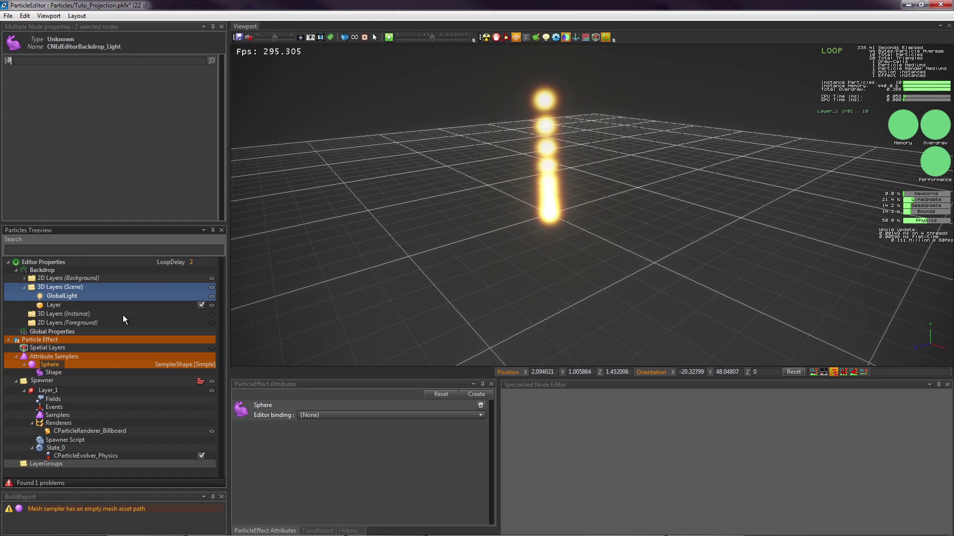
Assign Meshes/Sphere.fbx as the ResourceModel of the new backdrop layer
click(65, 305)
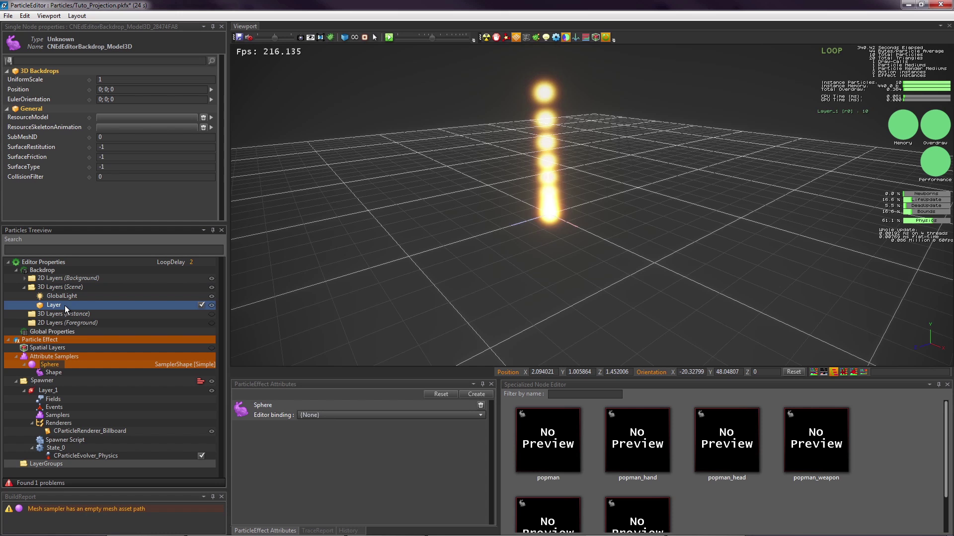
double_click(123, 120)
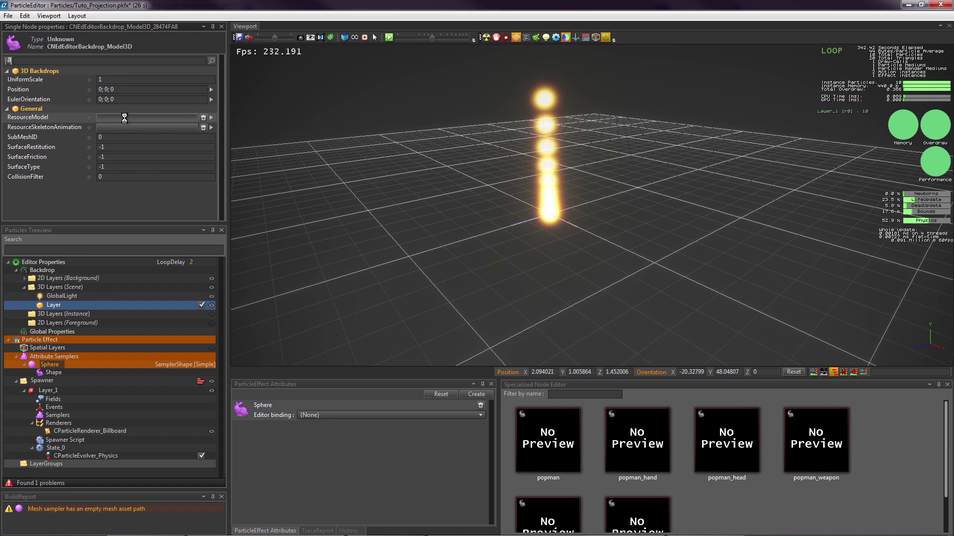
double_click(127, 122)
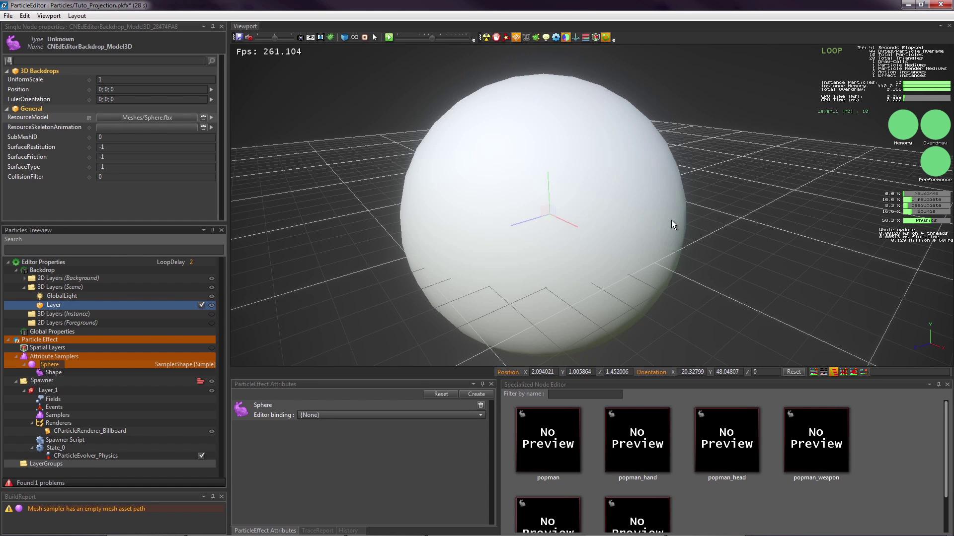
click(649, 227)
mouse_move(651, 231)
mouse_down()
mouse_move(621, 236)
mouse_move(636, 233)
mouse_up()
scroll(596, 241, down, 5)
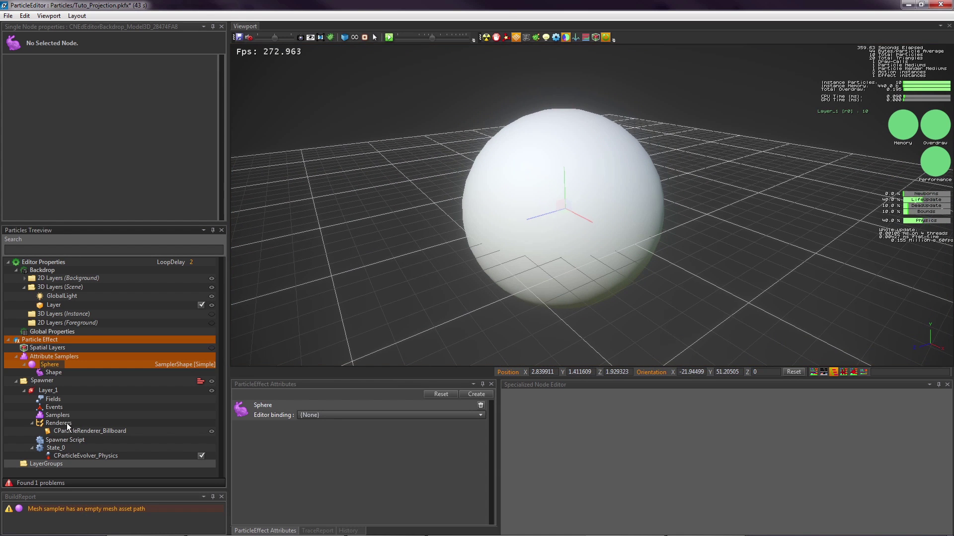
Add the line Position = Sphere.samplePosition(); to the Spawner Script
click(64, 442)
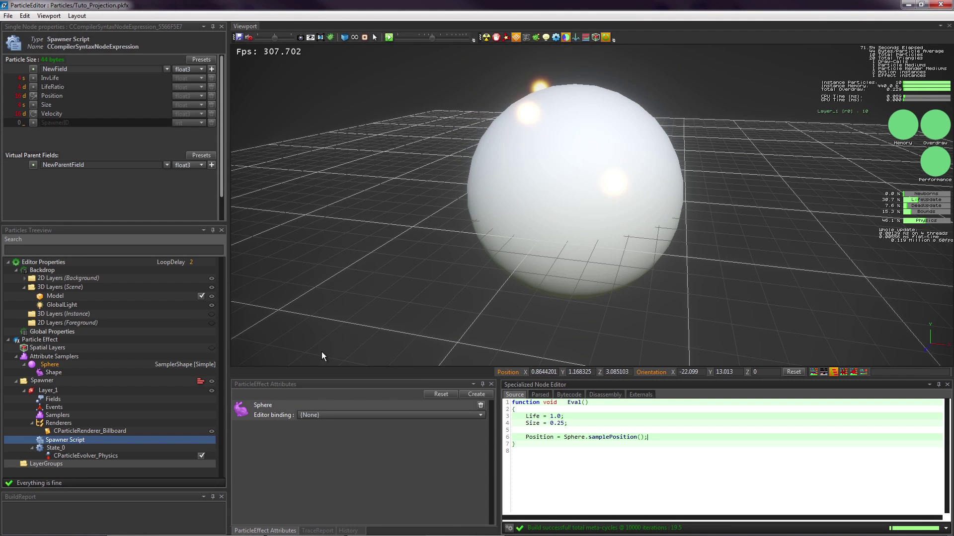
Set the ConstantAcceleration of the CParticleEvolver_Physics evolver to 0; 0; 0
click(106, 456)
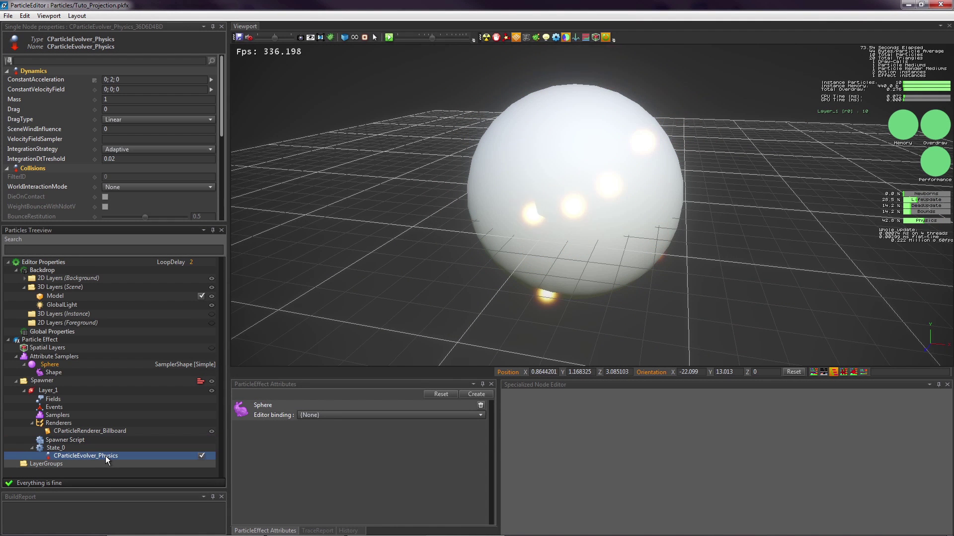
click(86, 80)
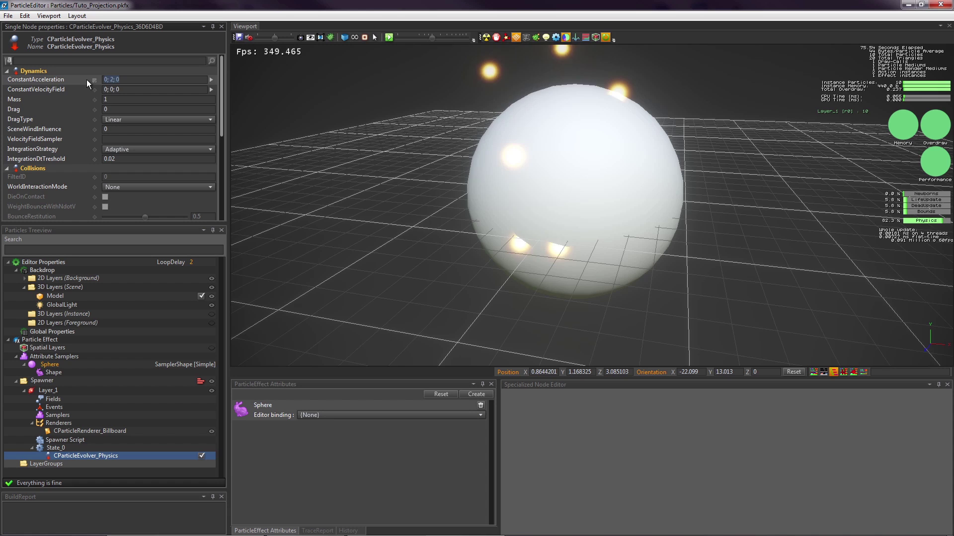
double_click(112, 79)
text(0)
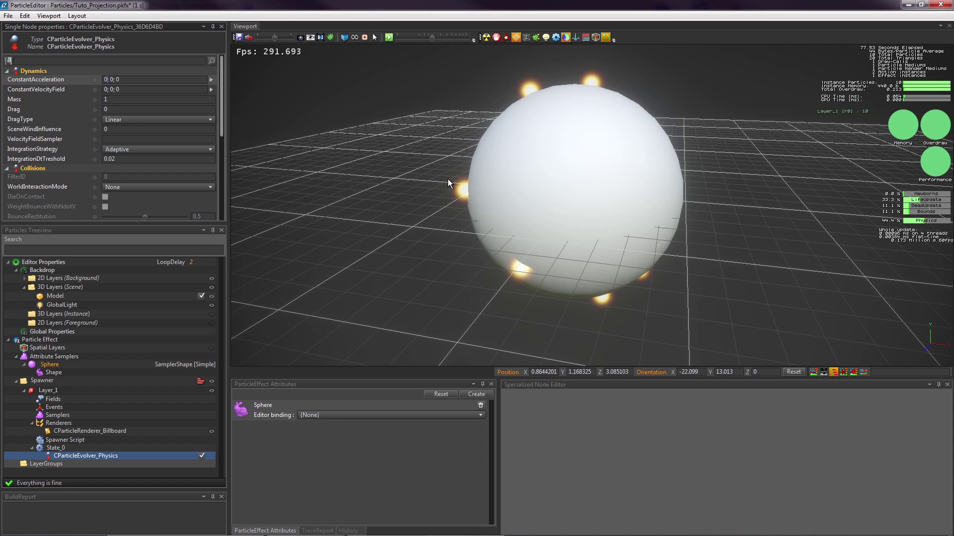
Add the line Velocity = vrand(); below the Position line in the Spawner Script
click(84, 440)
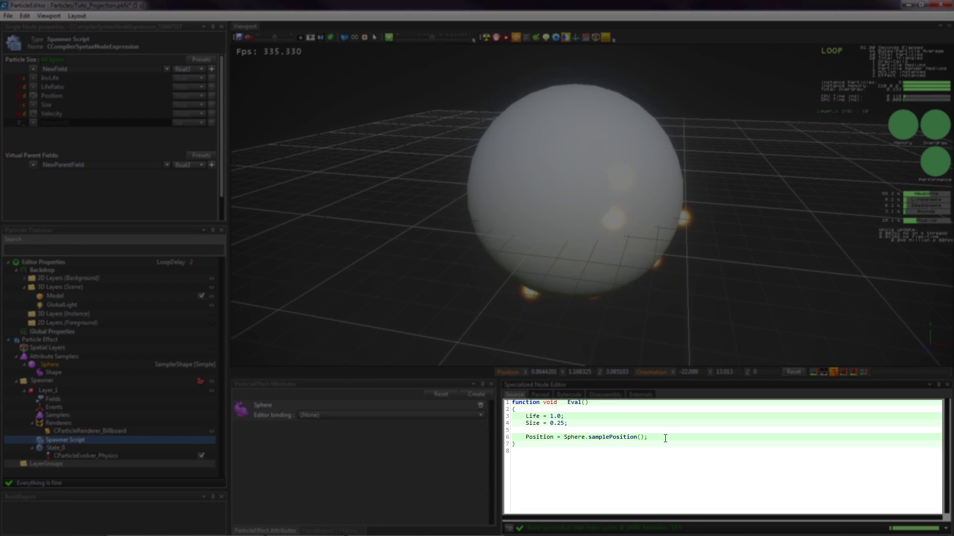
click(666, 438)
key(Return)
text(Velocity = vrand()
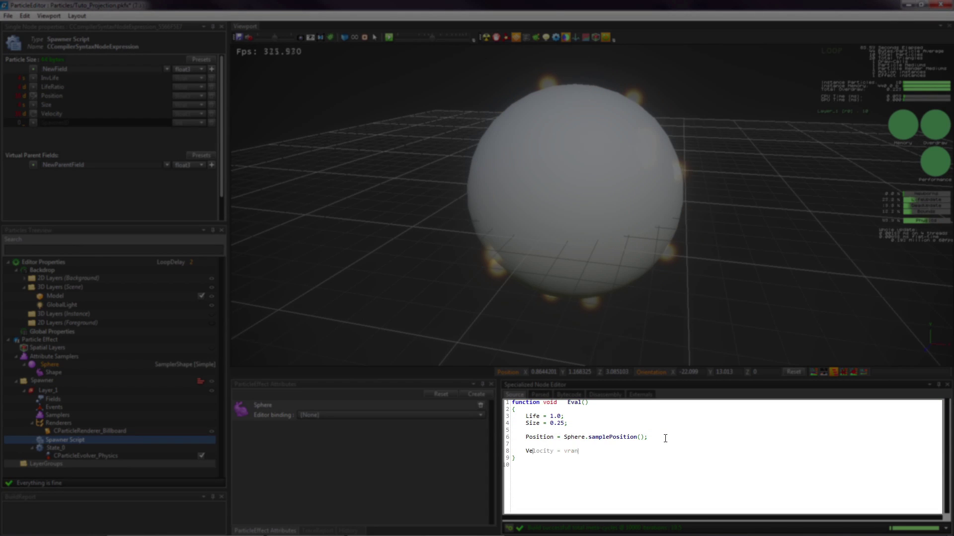
text();)
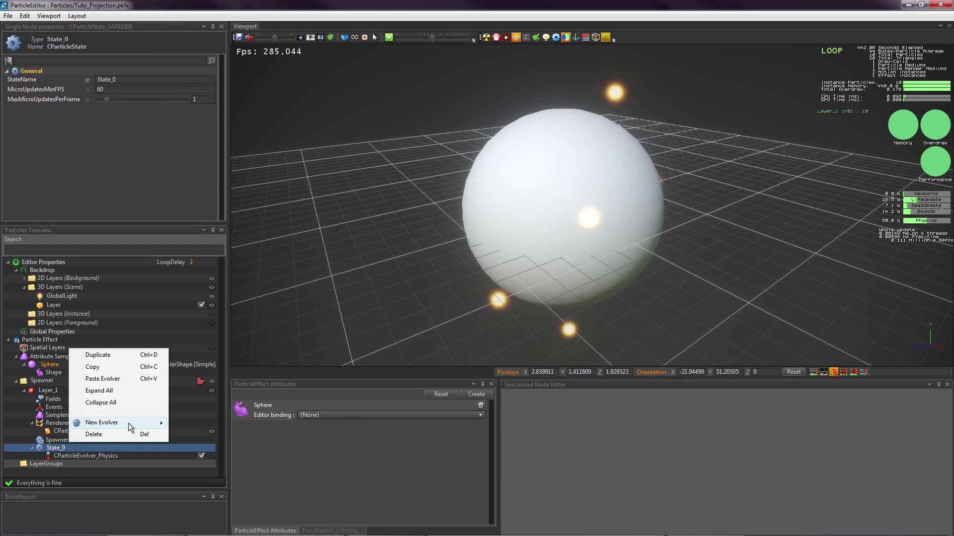
Add a CParticleEvolver_Projection evolver to State_0 and set its Shape to Sphere
mouse_move(129, 423)
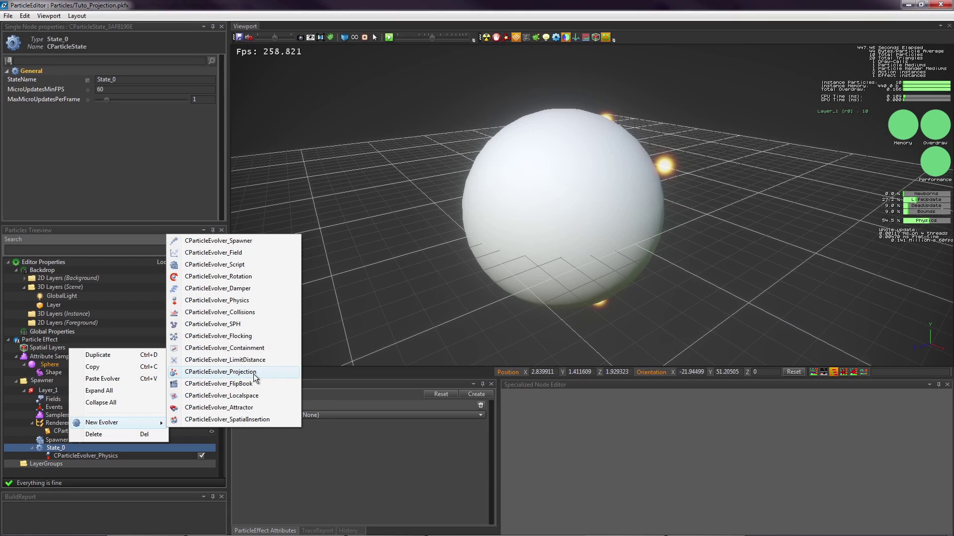
click(253, 374)
click(119, 464)
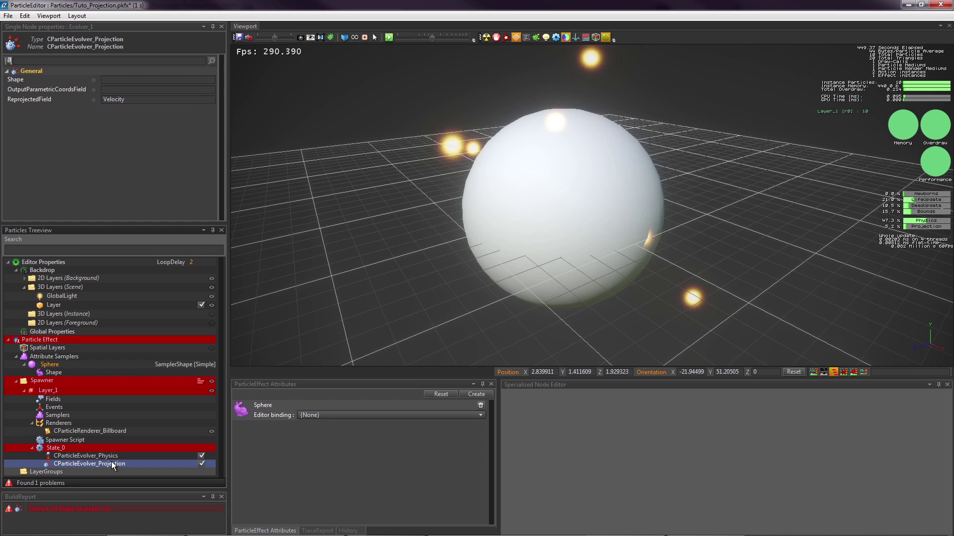
click(105, 80)
text(S)
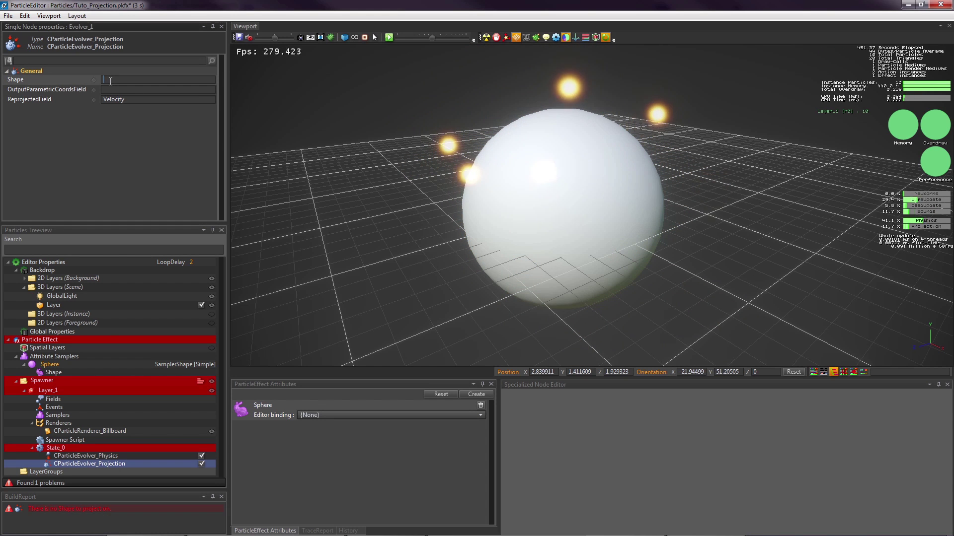
text(phere)
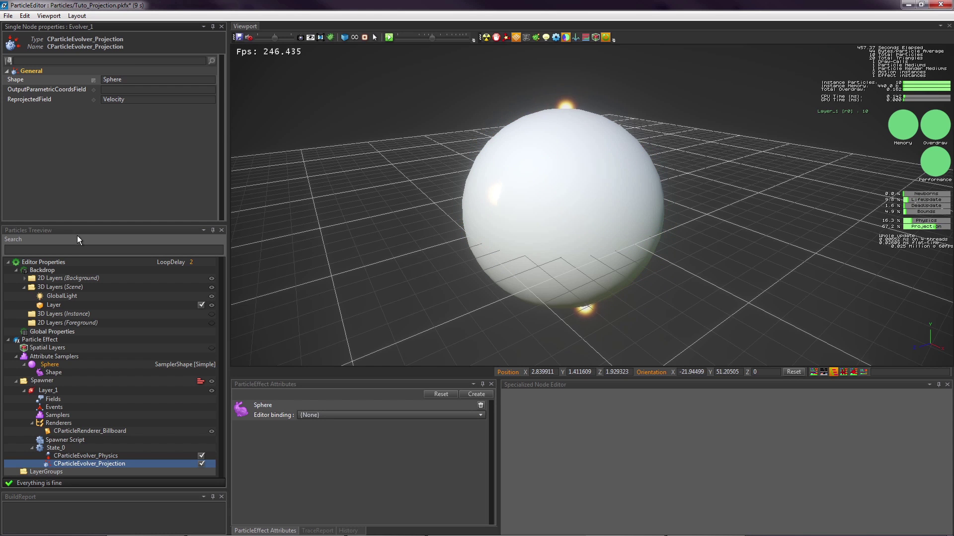
Try a UniformScale of 0.95 on the sphere backdrop layer and settle on 0.98
click(66, 305)
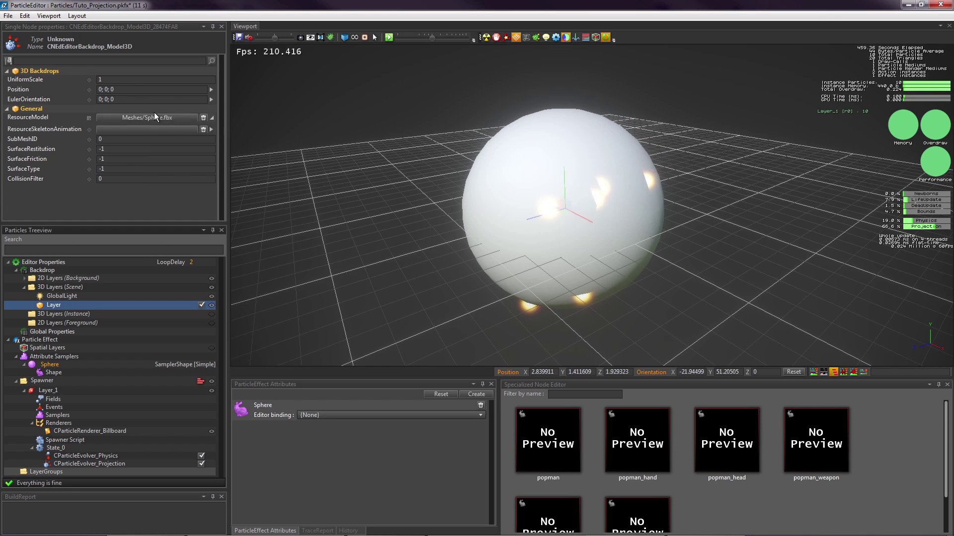
double_click(112, 80)
text(0.95)
key(Return)
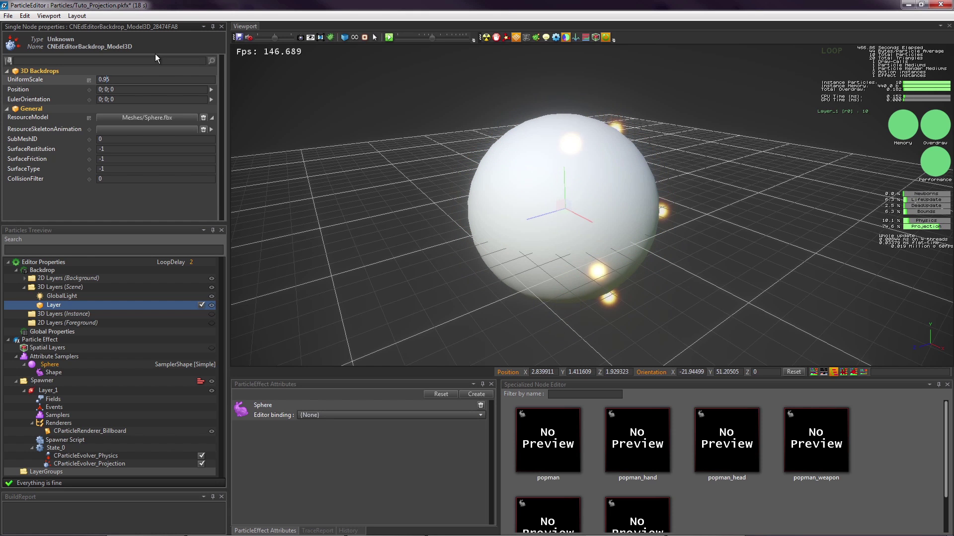
double_click(147, 80)
text(0.98)
key(Return)
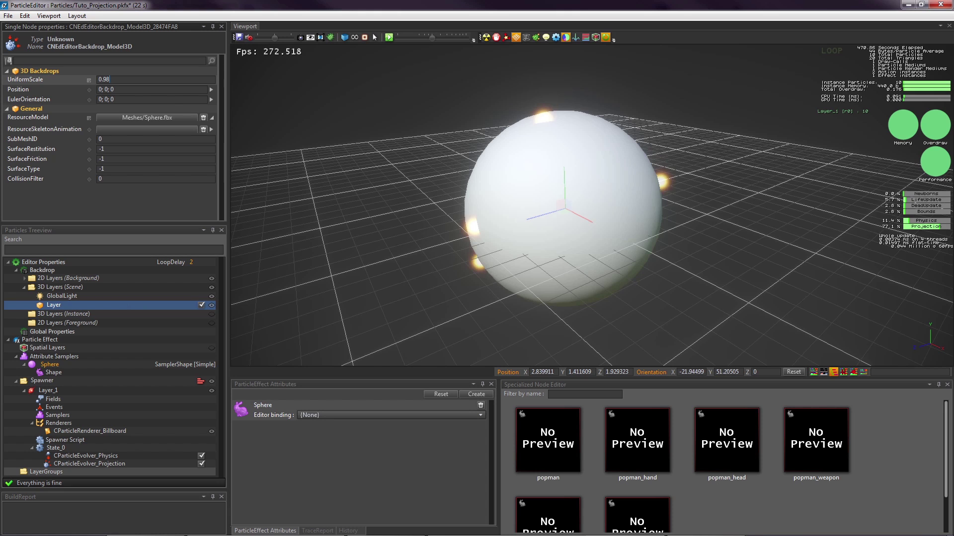
Set the BillboardMode of the CParticleRenderer_Billboard renderer to PlanarAlignedQuad
click(192, 416)
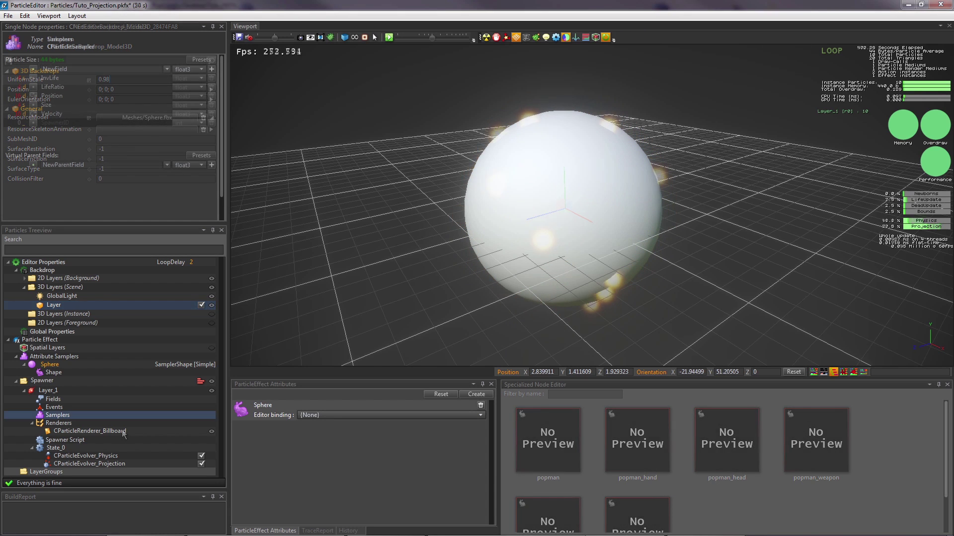
click(94, 432)
scroll(153, 204, down, 2)
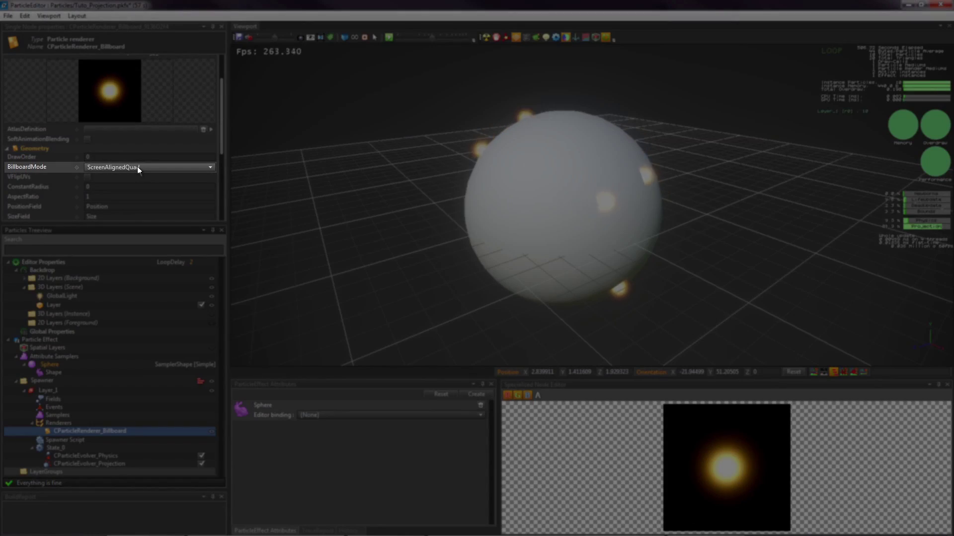
click(137, 166)
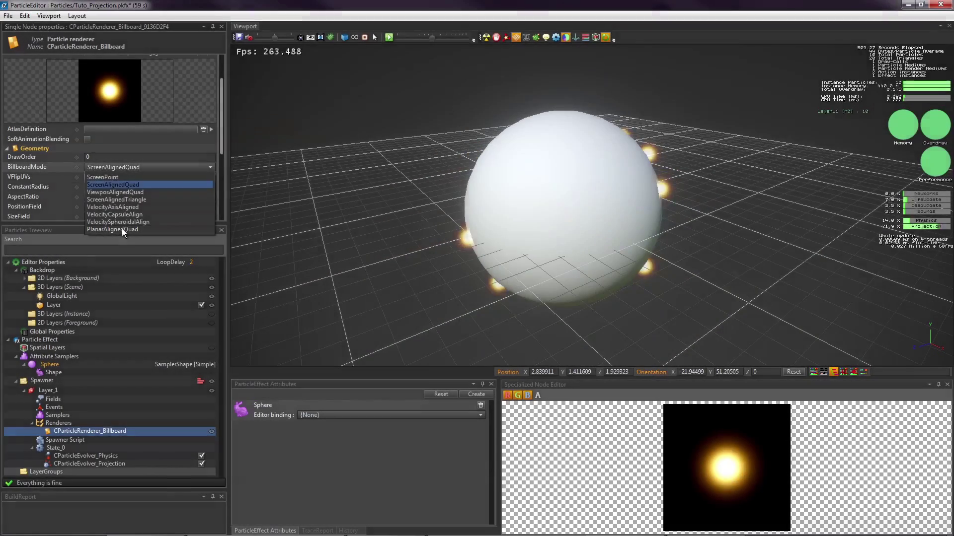
click(122, 229)
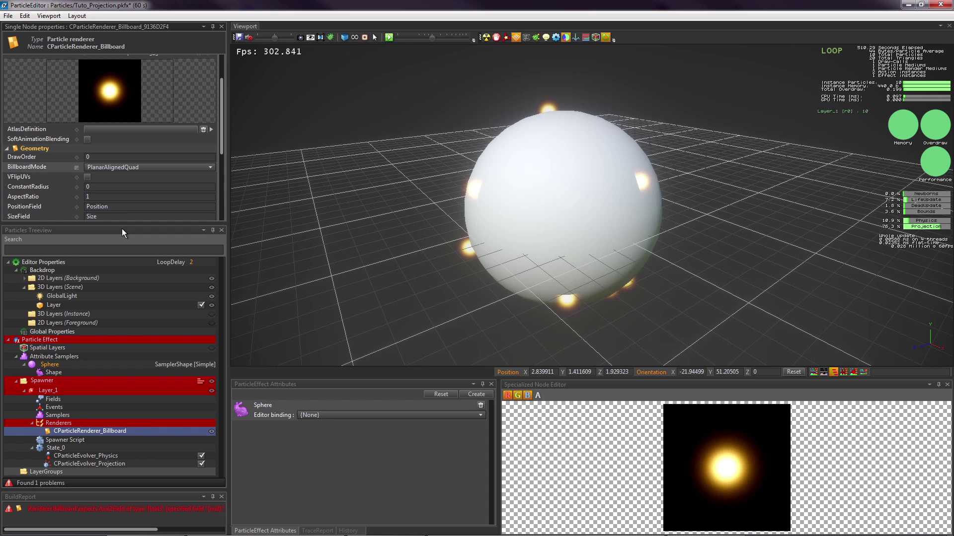
Set the billboard renderer's AxisField to Axis, its Axis2Field to AxisUp and its AxisScale to 1
scroll(124, 175, down, 3)
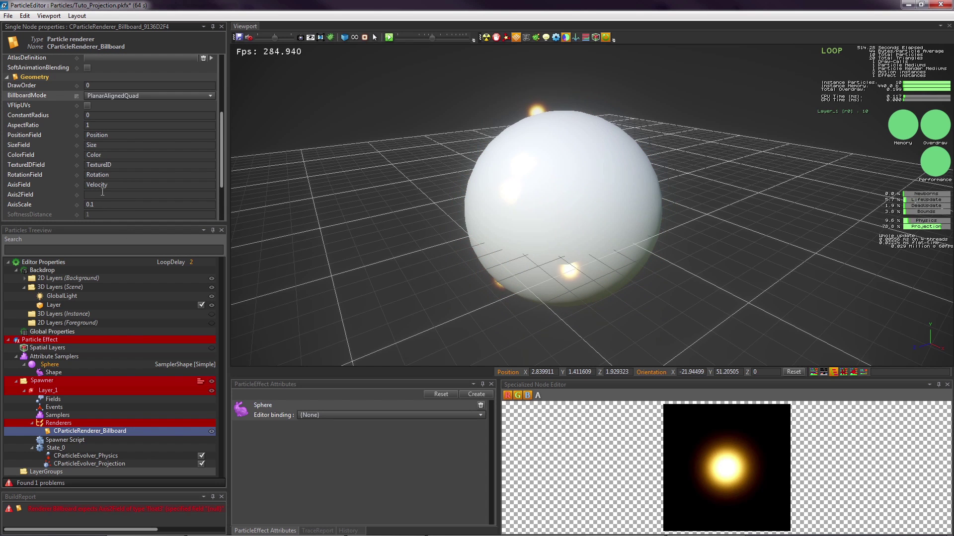
double_click(99, 185)
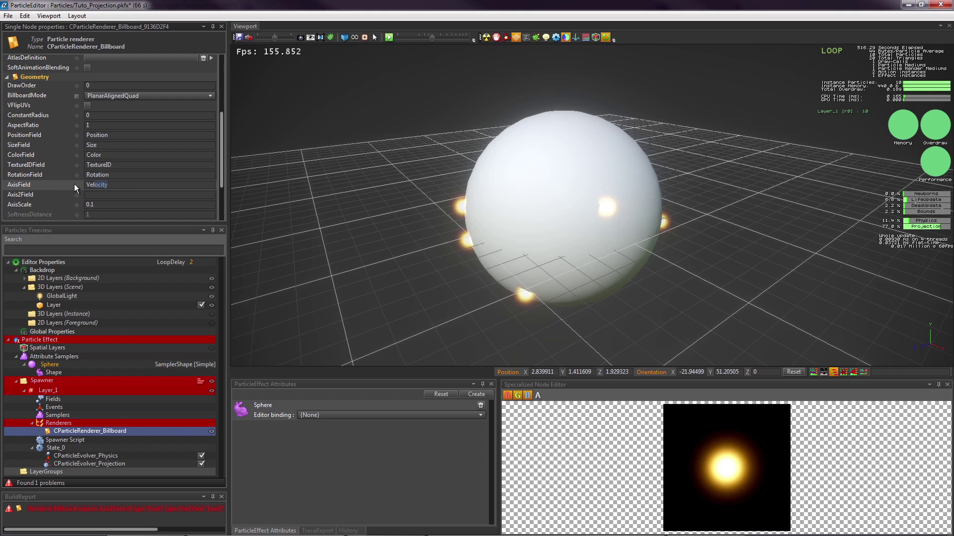
text(Axis$)
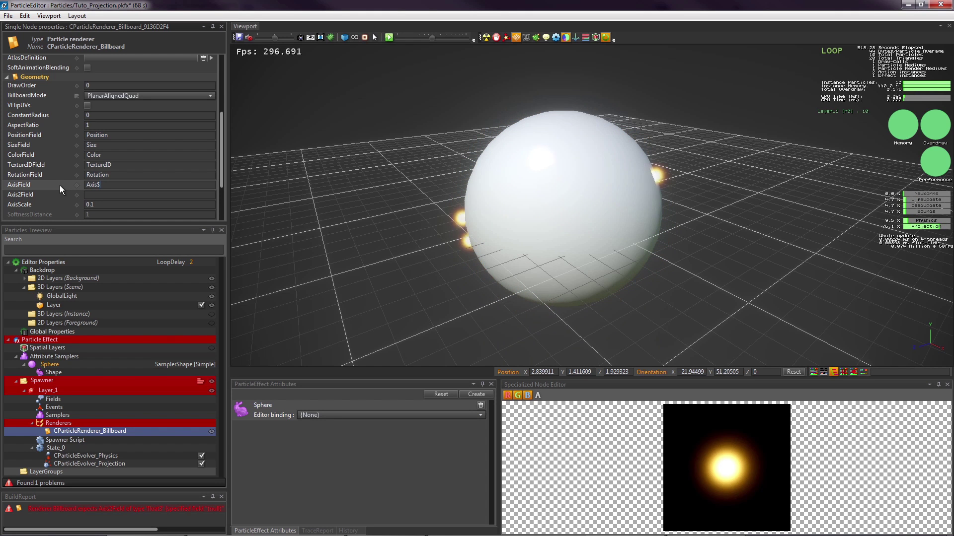
key(Tab)
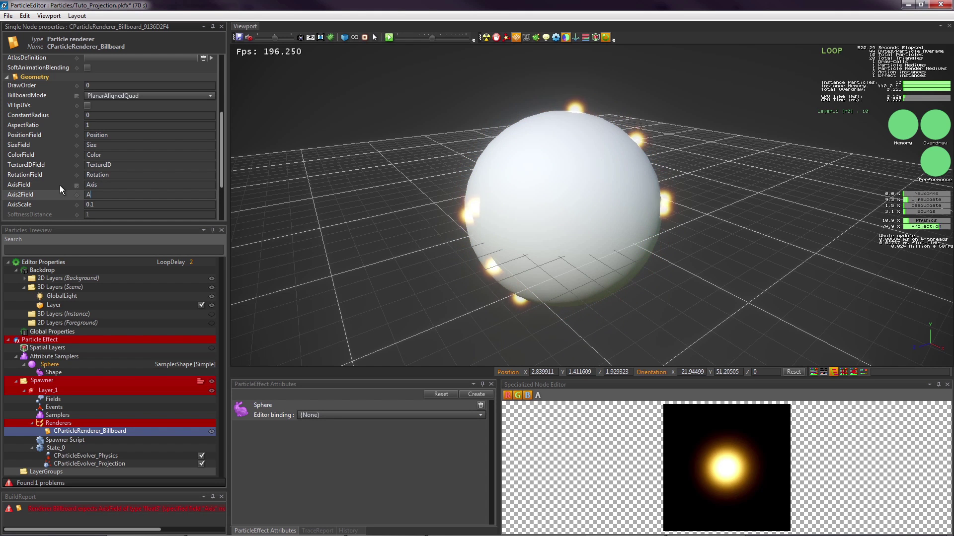
text(AxisU)
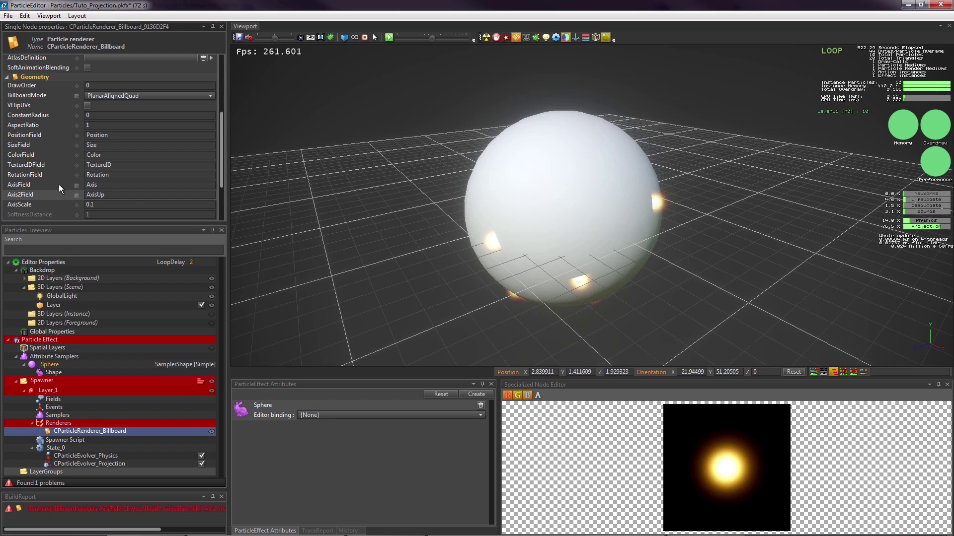
text(p)
key(Tab)
text(1)
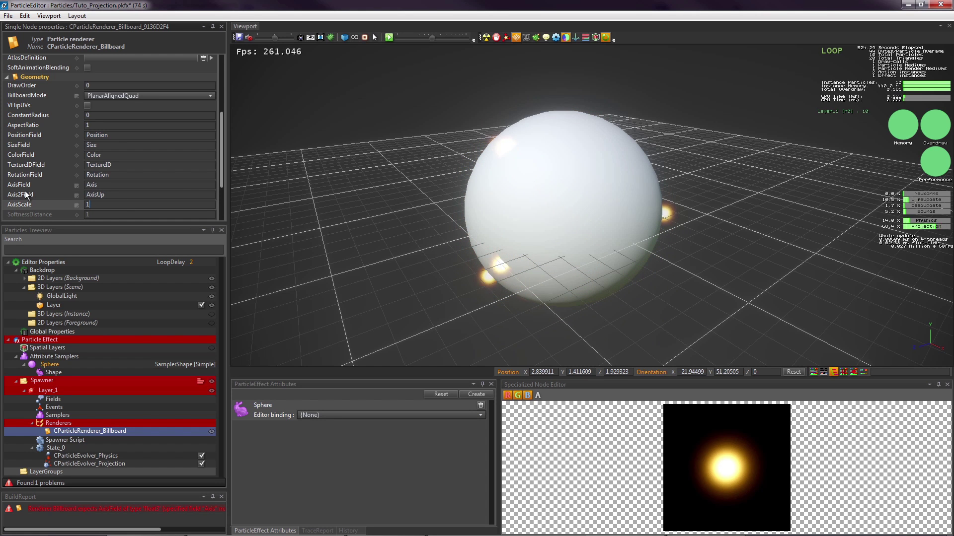
Add two float3 particle fields named Axis and AxisUp to Layer_1
click(64, 440)
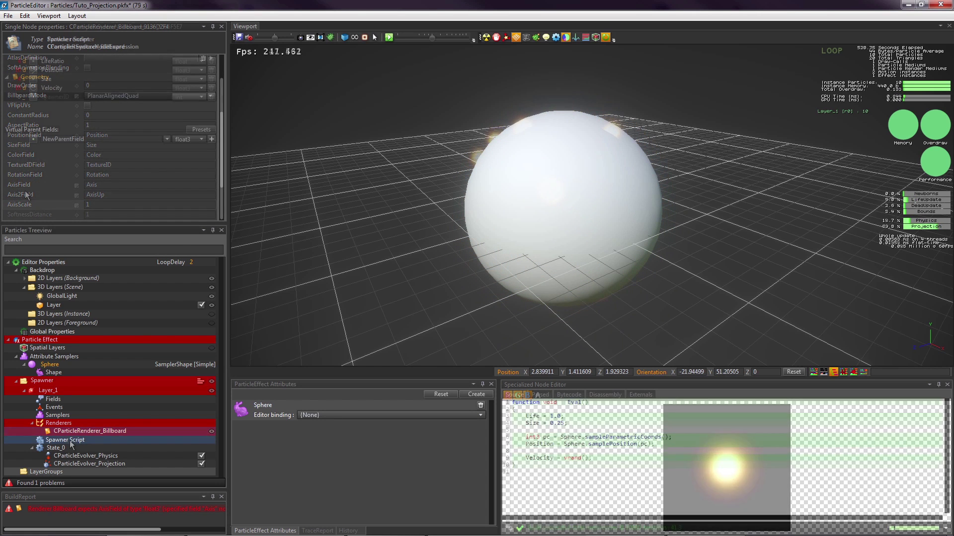
click(60, 402)
scroll(78, 100, up, 1)
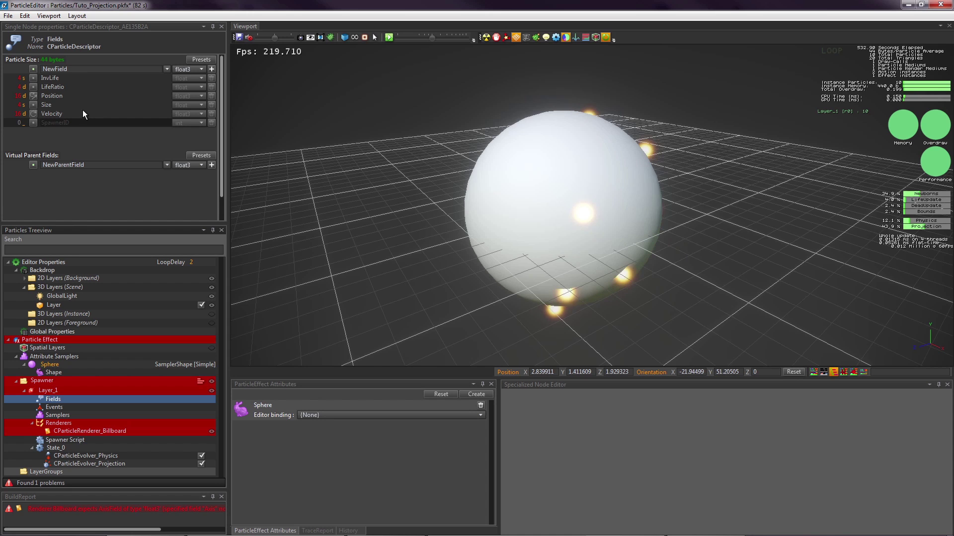
double_click(80, 70)
text(AxisUP)
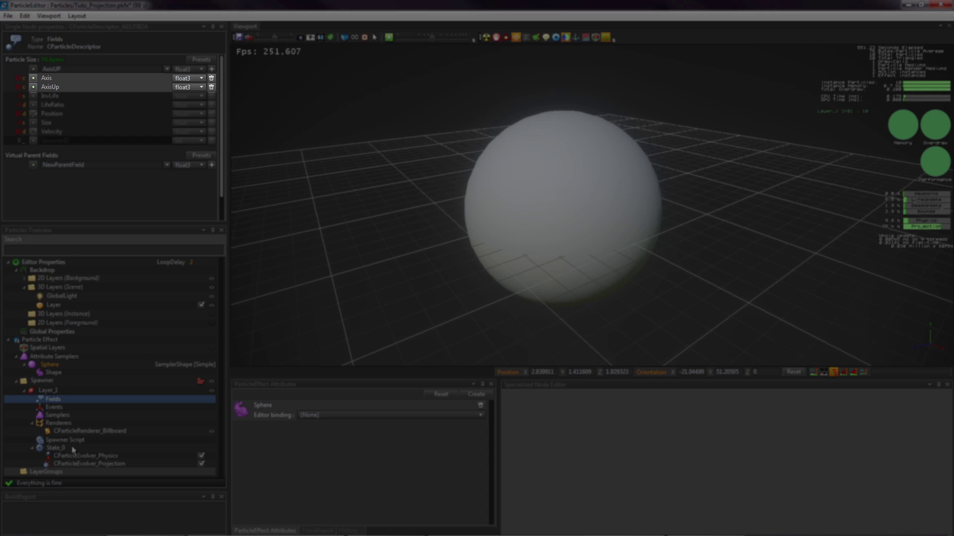
Add a CParticleEvolver_Script evolver to State_0
click(72, 464)
click(66, 448)
right_click(68, 448)
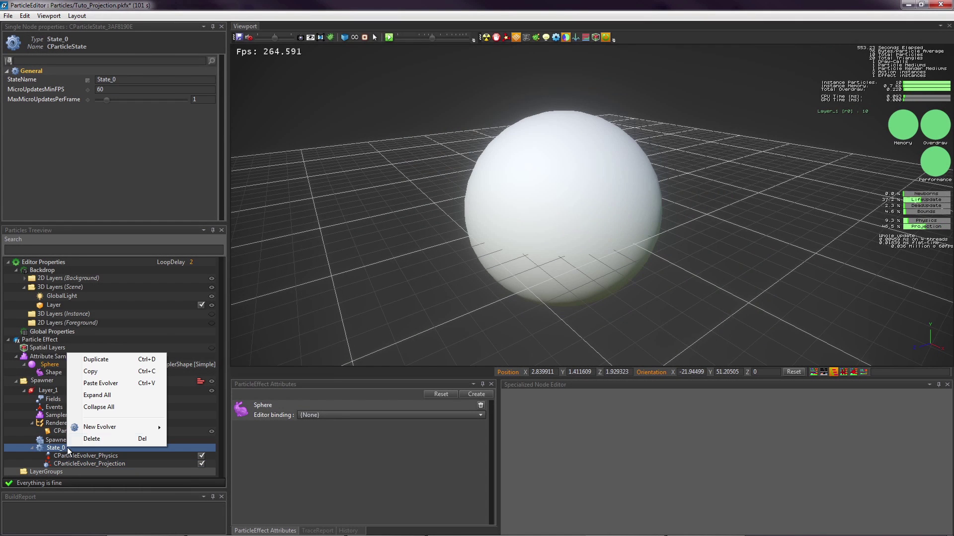
mouse_move(108, 426)
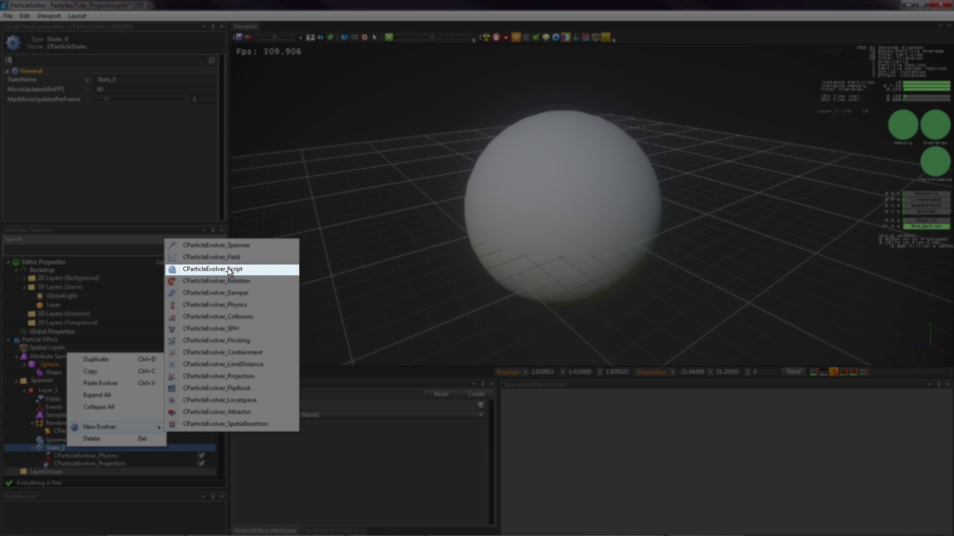
key(Escape)
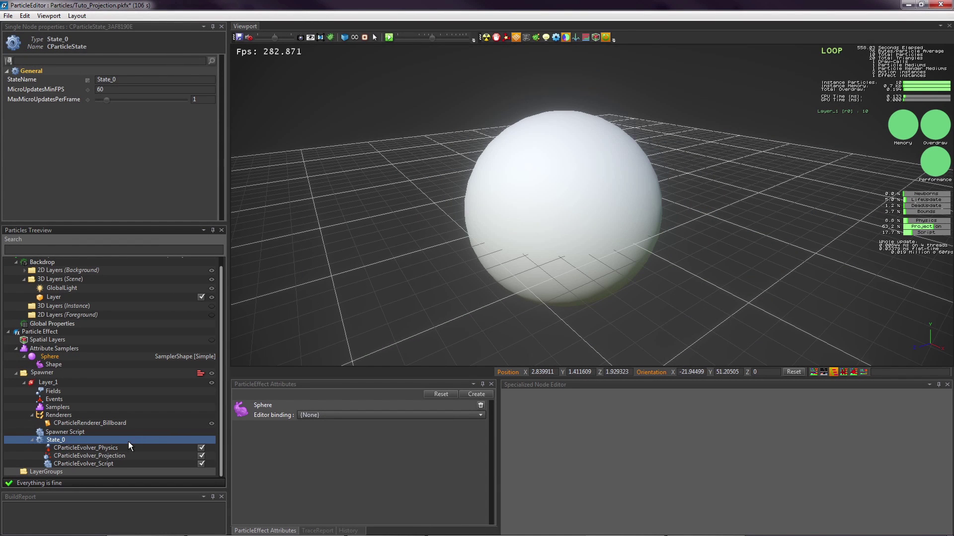
Set the OutputParametricCoordsField of the CParticleEvolver_Projection evolver to ProjCoords
click(89, 456)
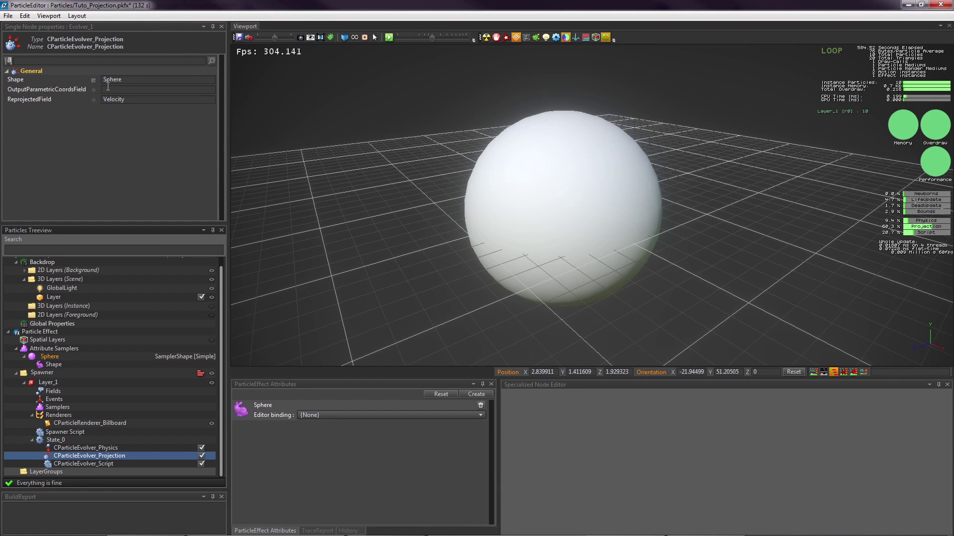
click(114, 90)
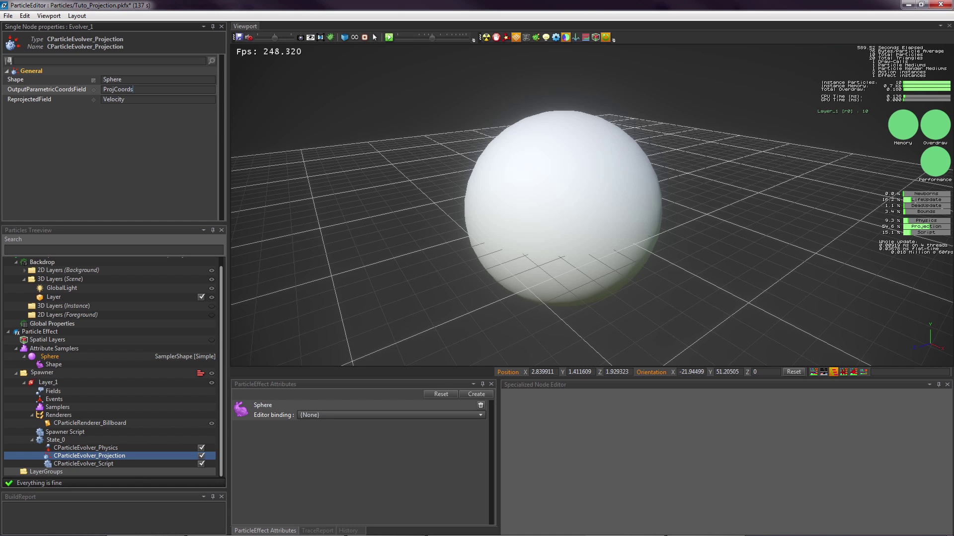
text(ProjCoords)
key(Return)
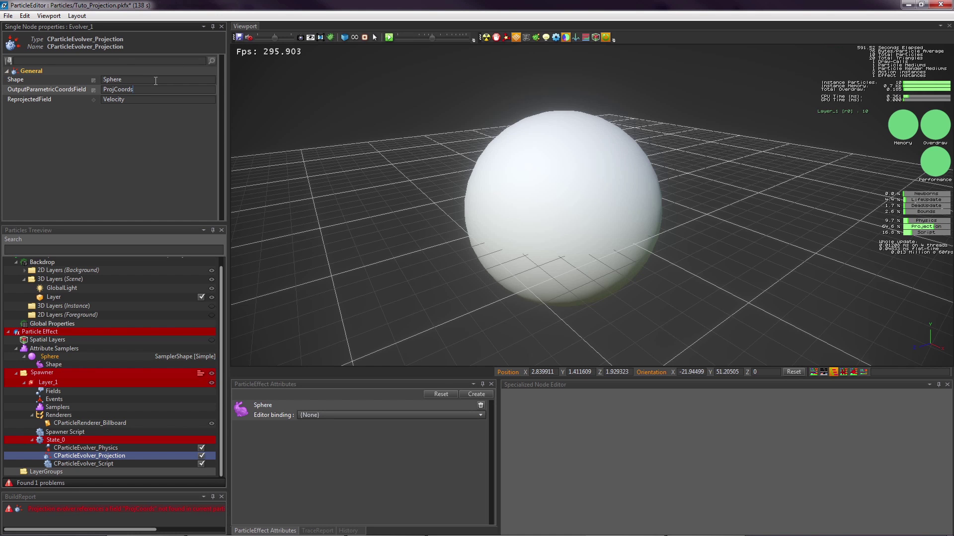
Add an int3 particle field named ProjCoords to Layer_1
mouse_move(53, 90)
click(54, 390)
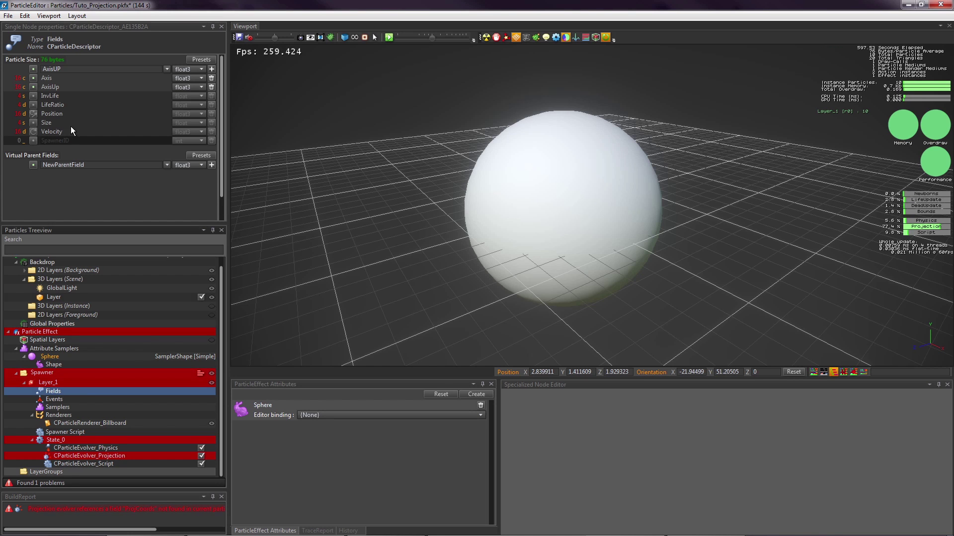
double_click(69, 69)
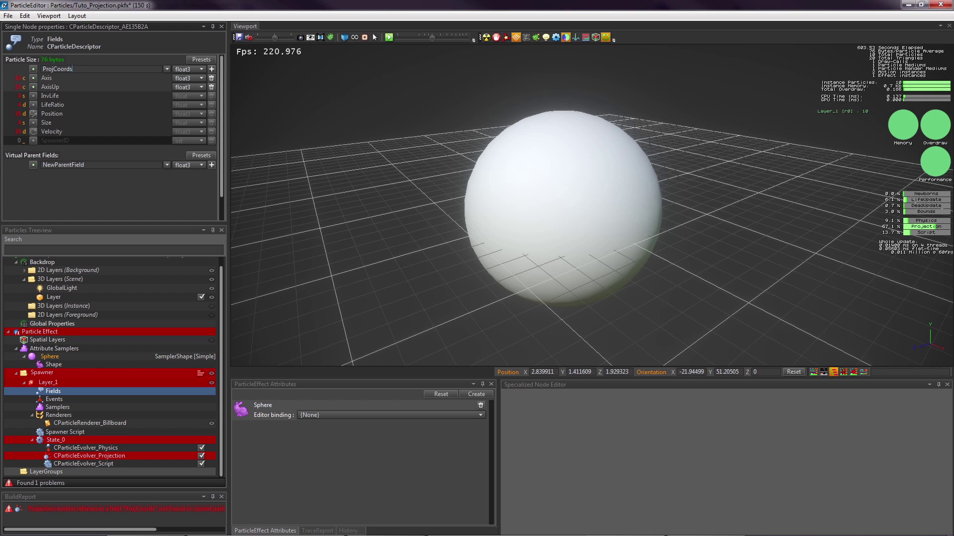
click(193, 68)
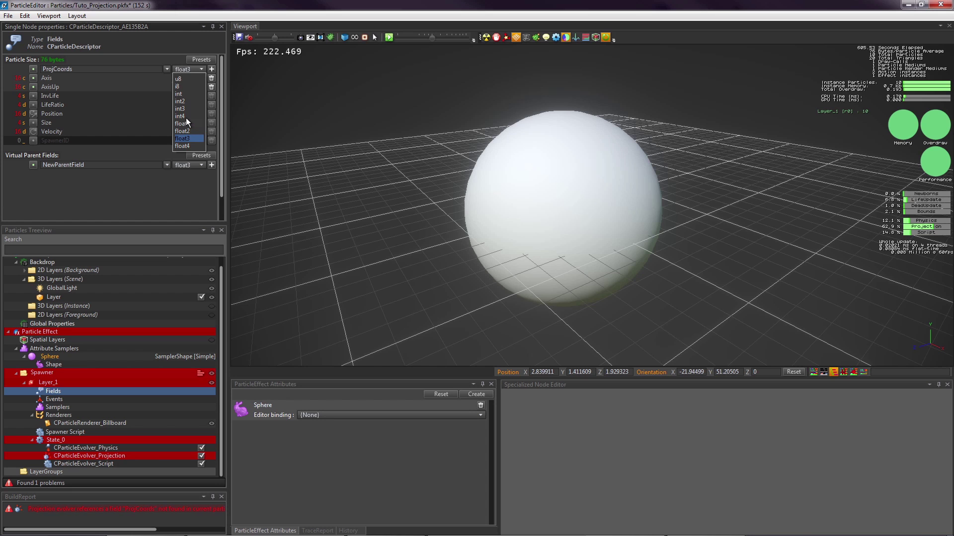
click(185, 109)
click(212, 69)
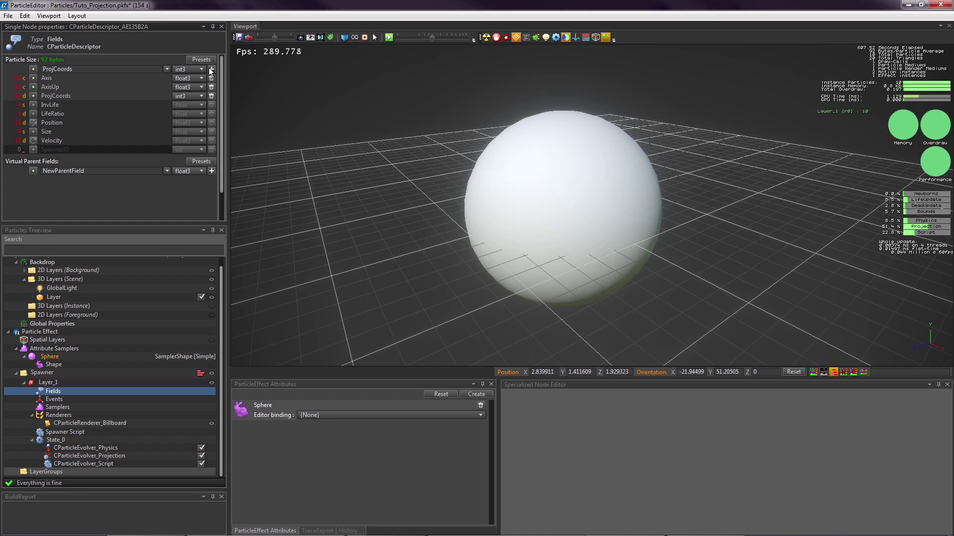
Write the line AxisUp = Sphere.sampleNormal(ProjCoords); in the CParticleEvolver_Script evolver's Eval function
click(65, 431)
click(83, 464)
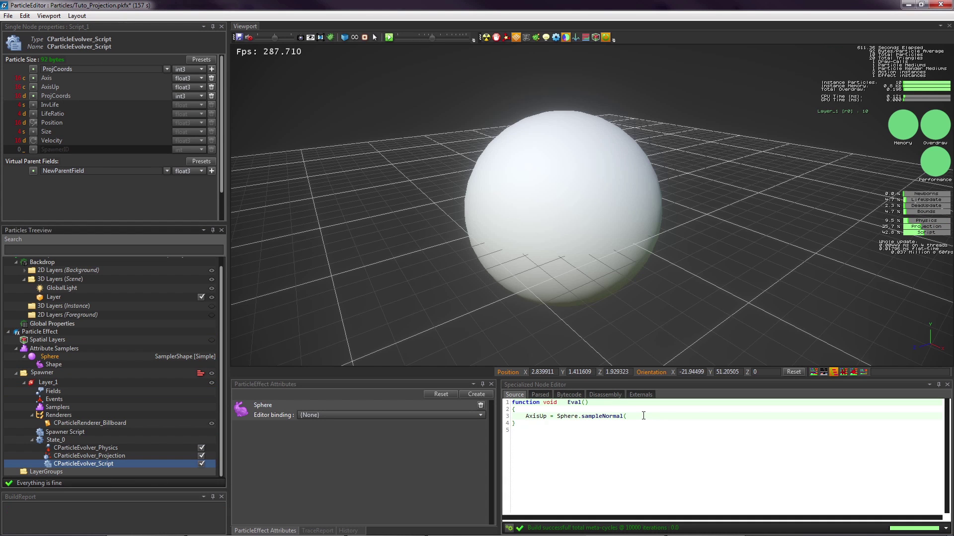
click(642, 415)
text(P)
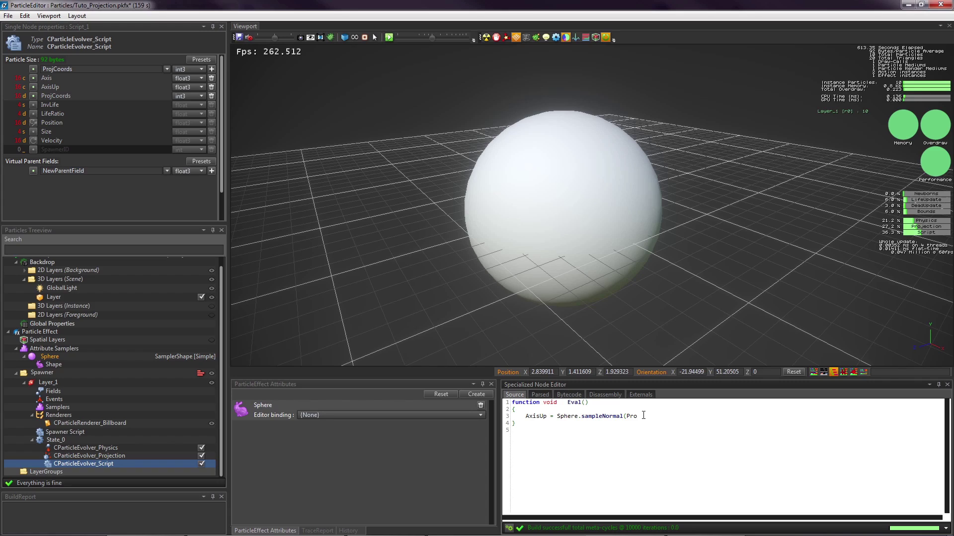
text(rojCoords);)
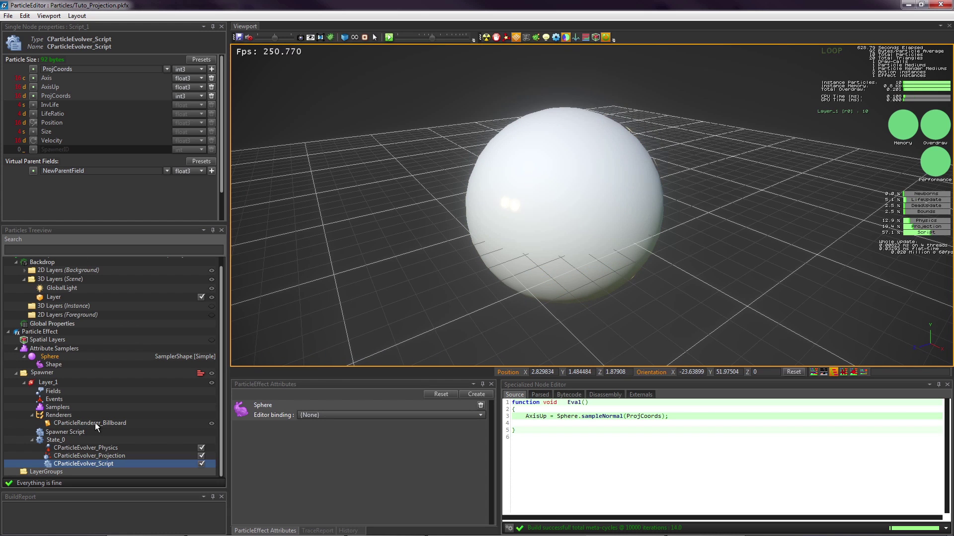
Replace the billboard renderer's Diffuse texture with Textures/spider-sprite.png and restart the effect
click(96, 423)
click(120, 103)
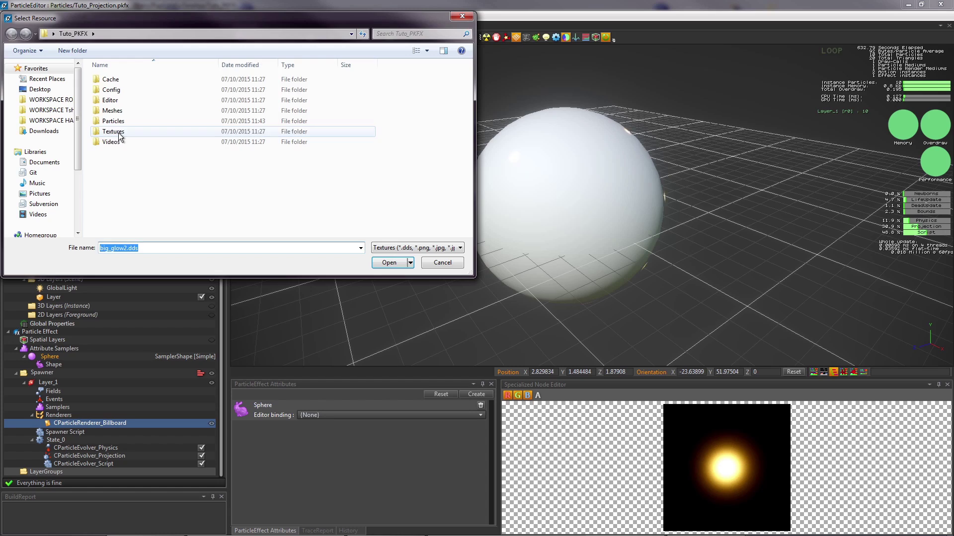
double_click(119, 132)
double_click(284, 103)
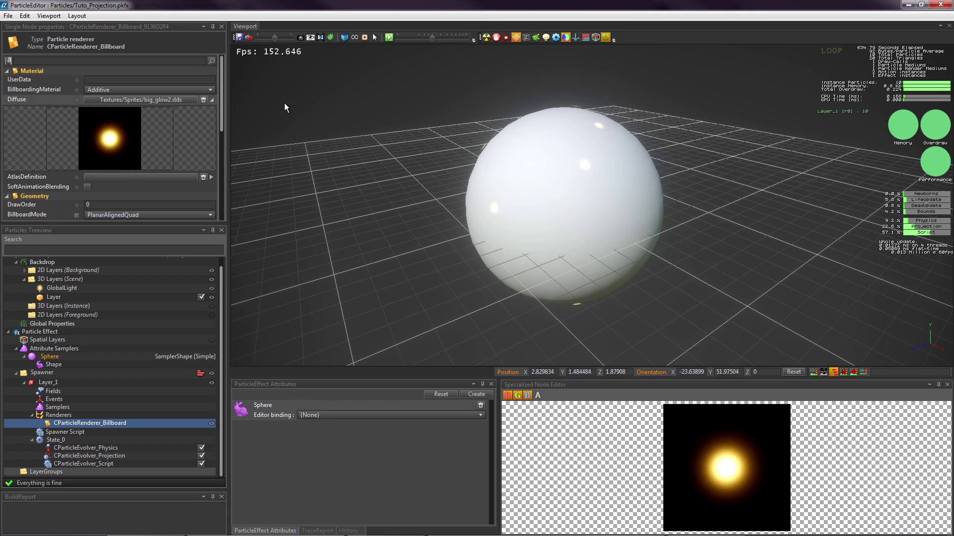
drag(551, 228, 497, 200)
click(488, 37)
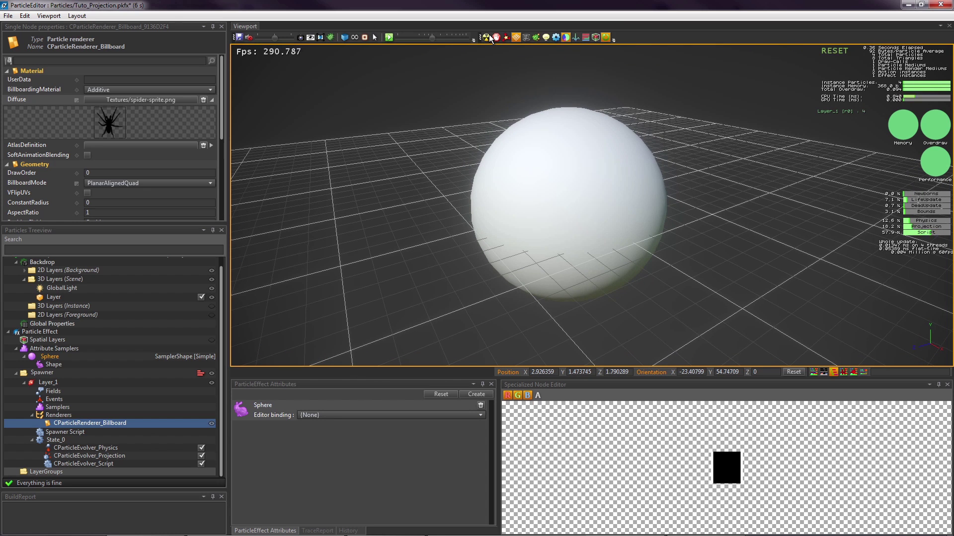
Set the billboard renderer's BillboardingMaterial to AlphaBlend and check the spiders on the sphere
click(161, 89)
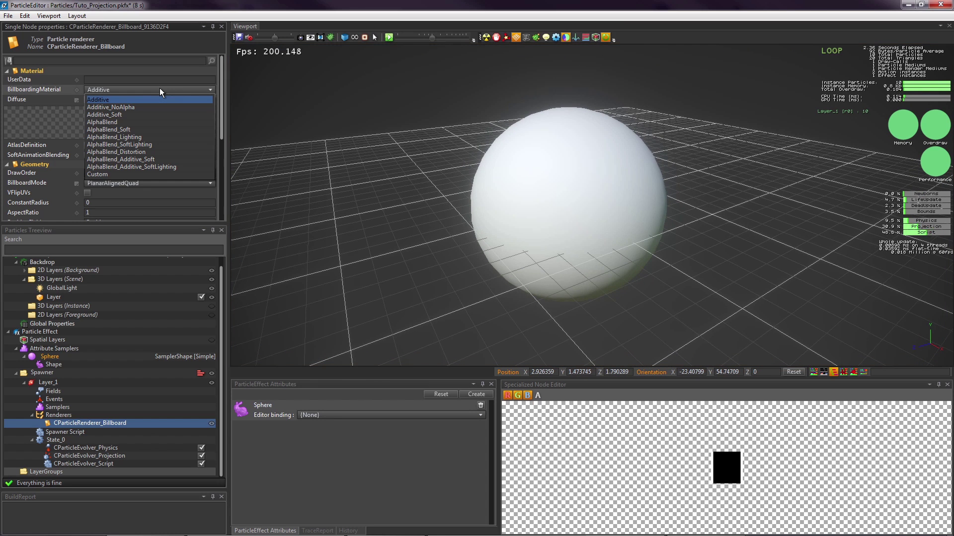
click(121, 122)
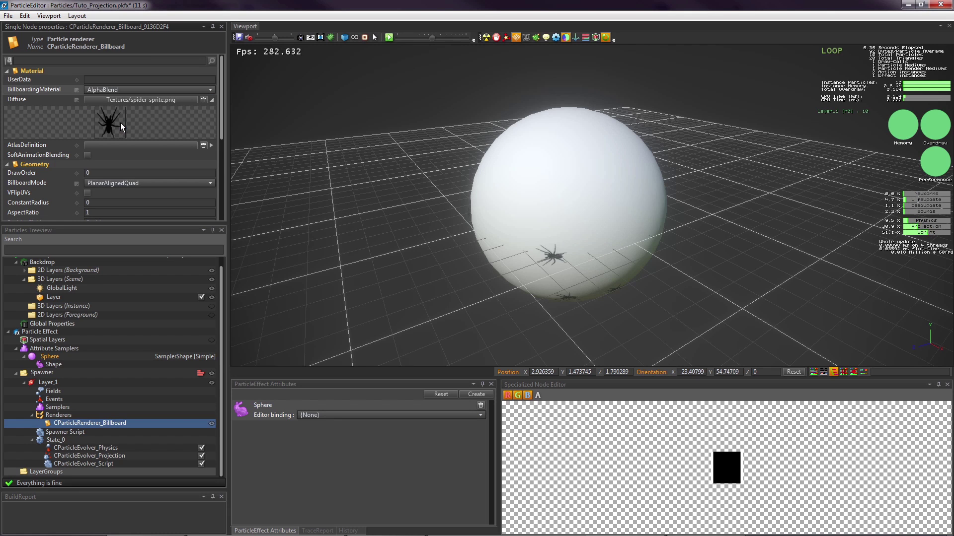
drag(641, 278, 666, 280)
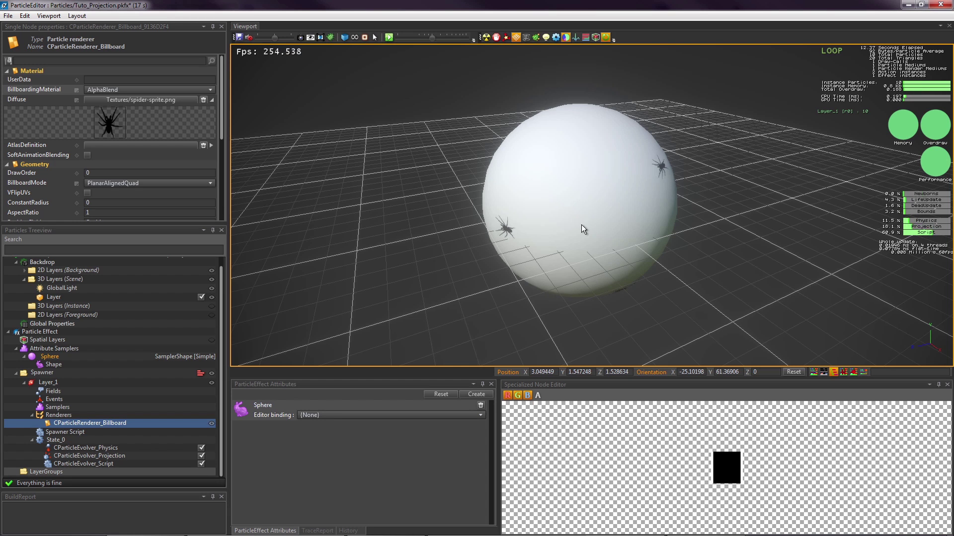
Add the line Axis = Velocity; below the AxisUp line in the CParticleEvolver_Script evolver and save the effect
click(105, 464)
click(531, 423)
text(A)
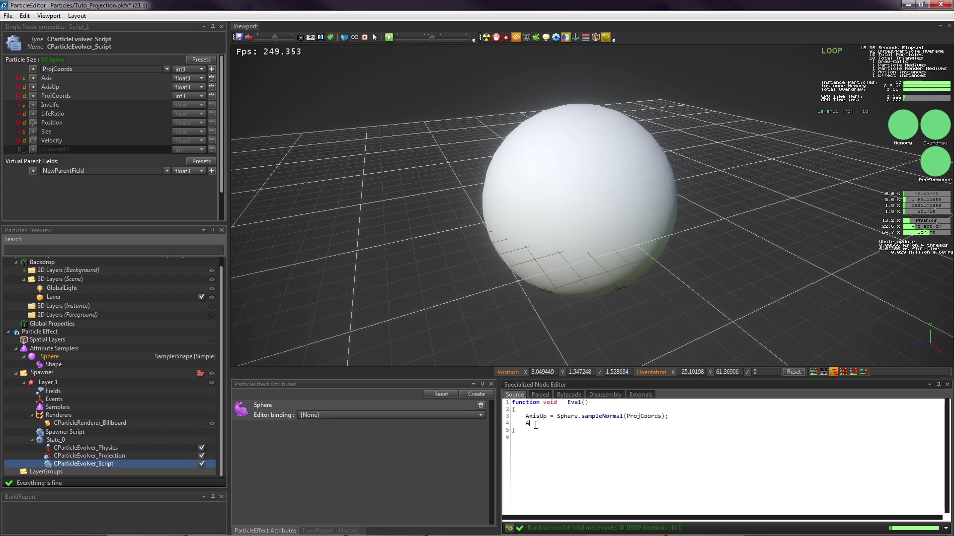
text(xis = Veloci)
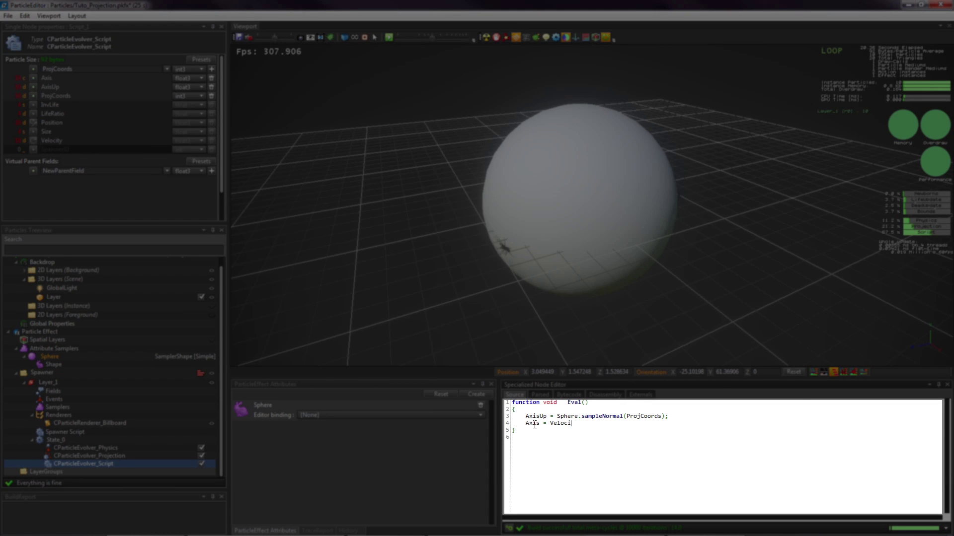
text(ty;)
key(ctrl+s)
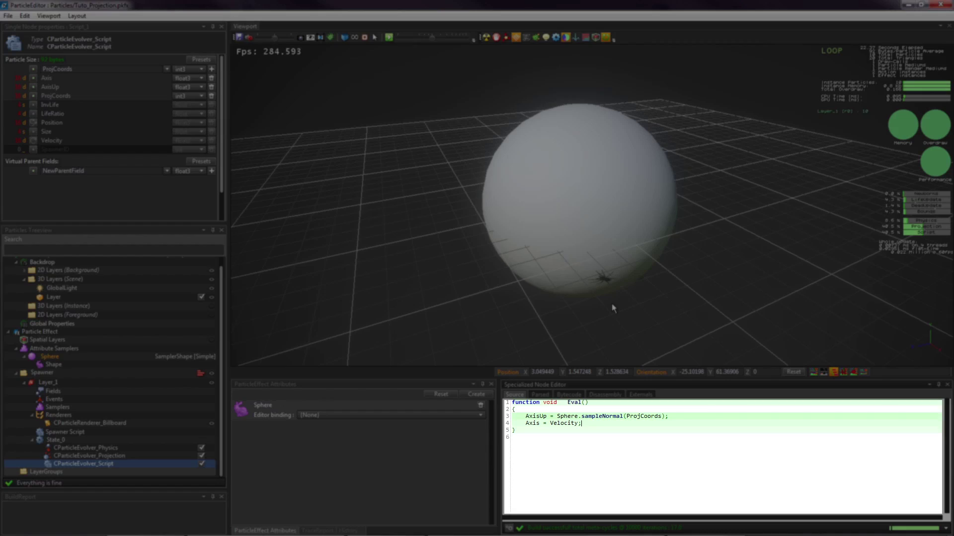